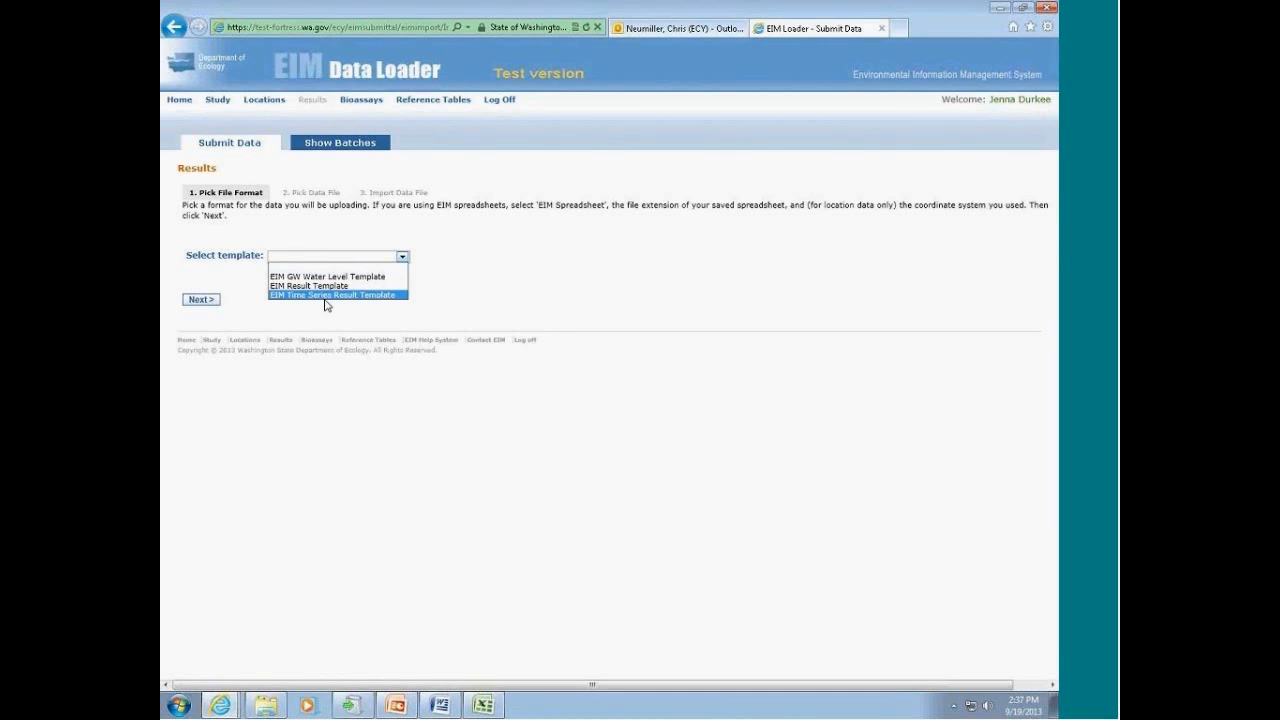
Step: Choose the EIM Time Series Result Template as the upload format and continue to the data file selection
{"action": "left_click", "coordinate": [327, 296]}
{"action": "left_click", "coordinate": [210, 300]}
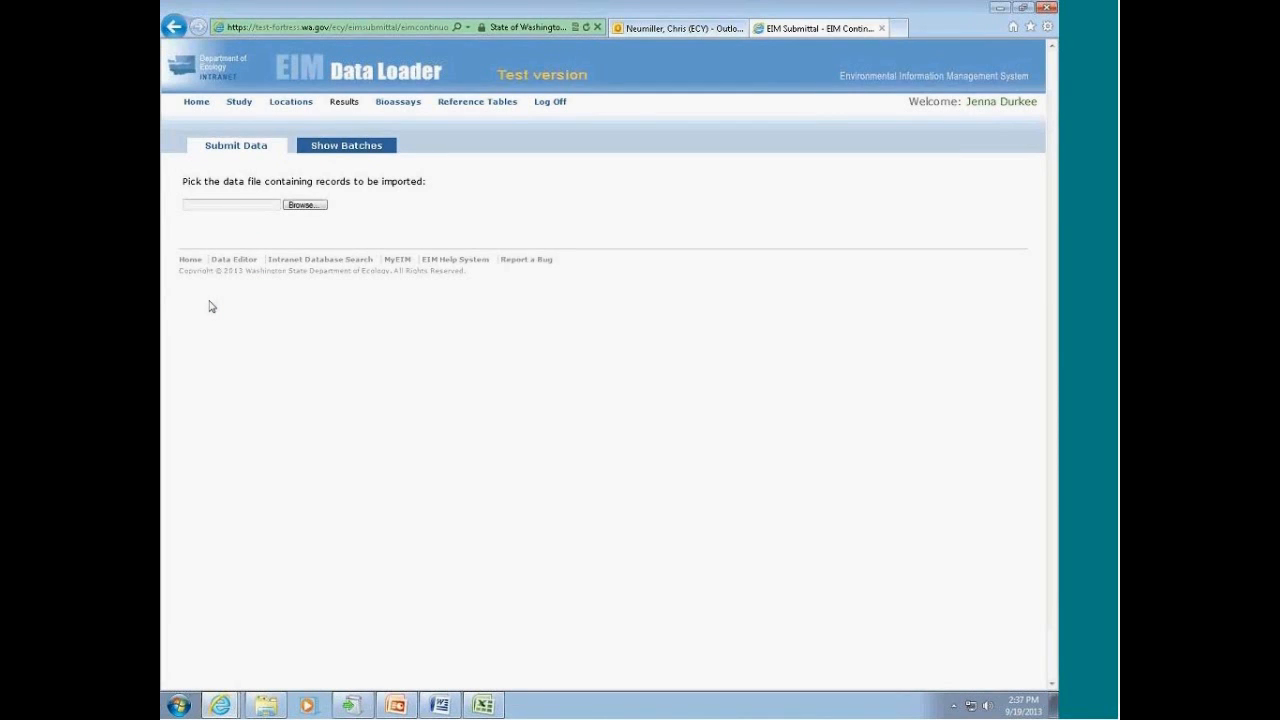
Step: In the EIM Training folder, replace YourUserName in the time series CSV's file name with Oest12345
{"action": "left_click", "coordinate": [305, 204]}
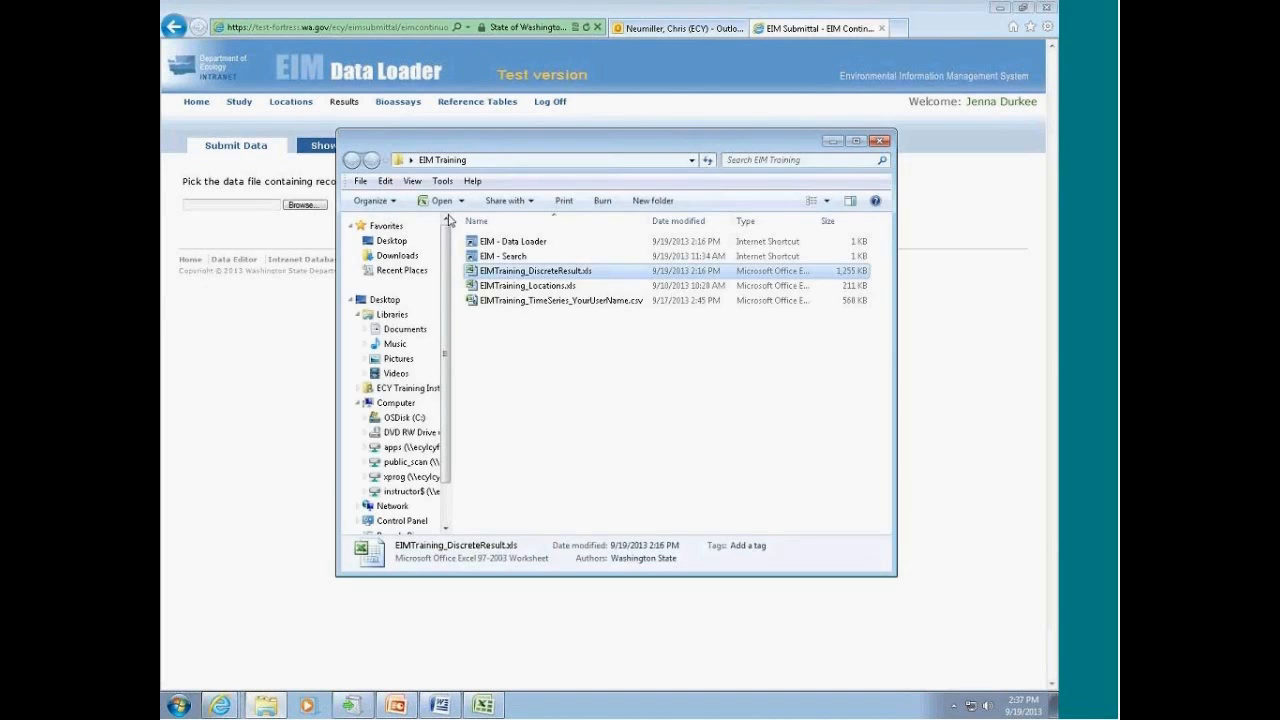
{"action": "left_click", "coordinate": [600, 303]}
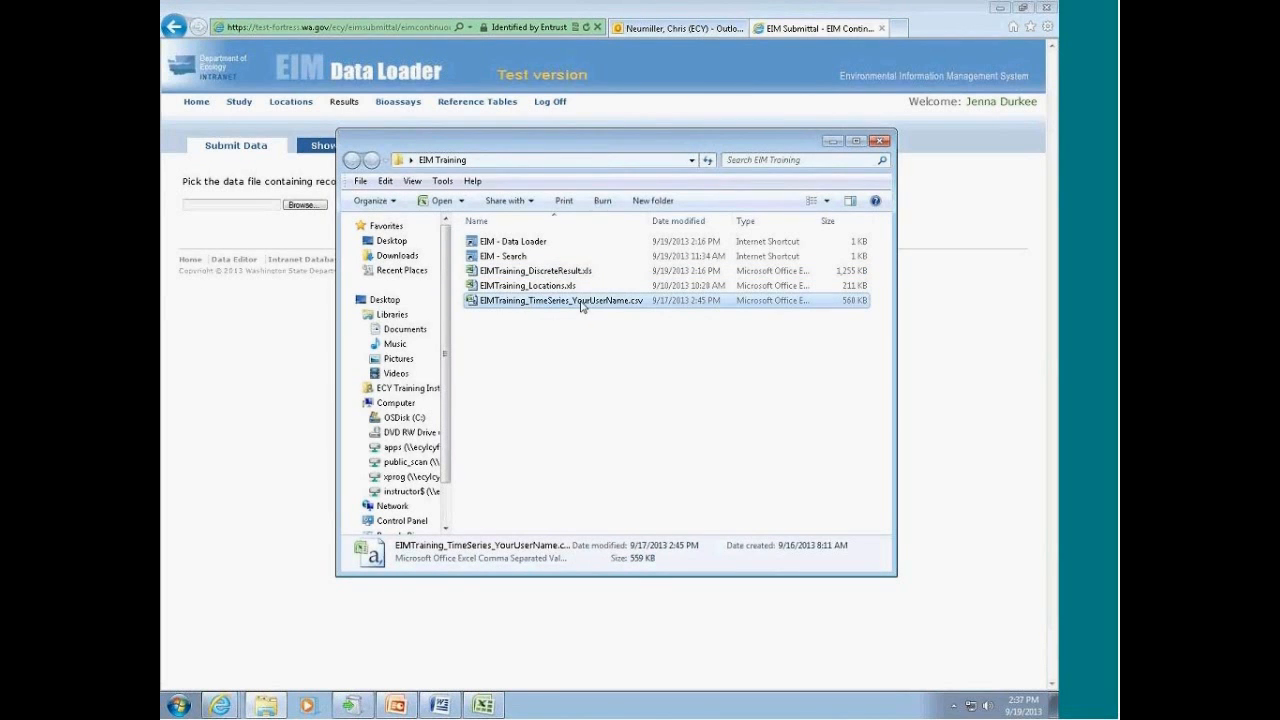
{"action": "left_click", "coordinate": [583, 306]}
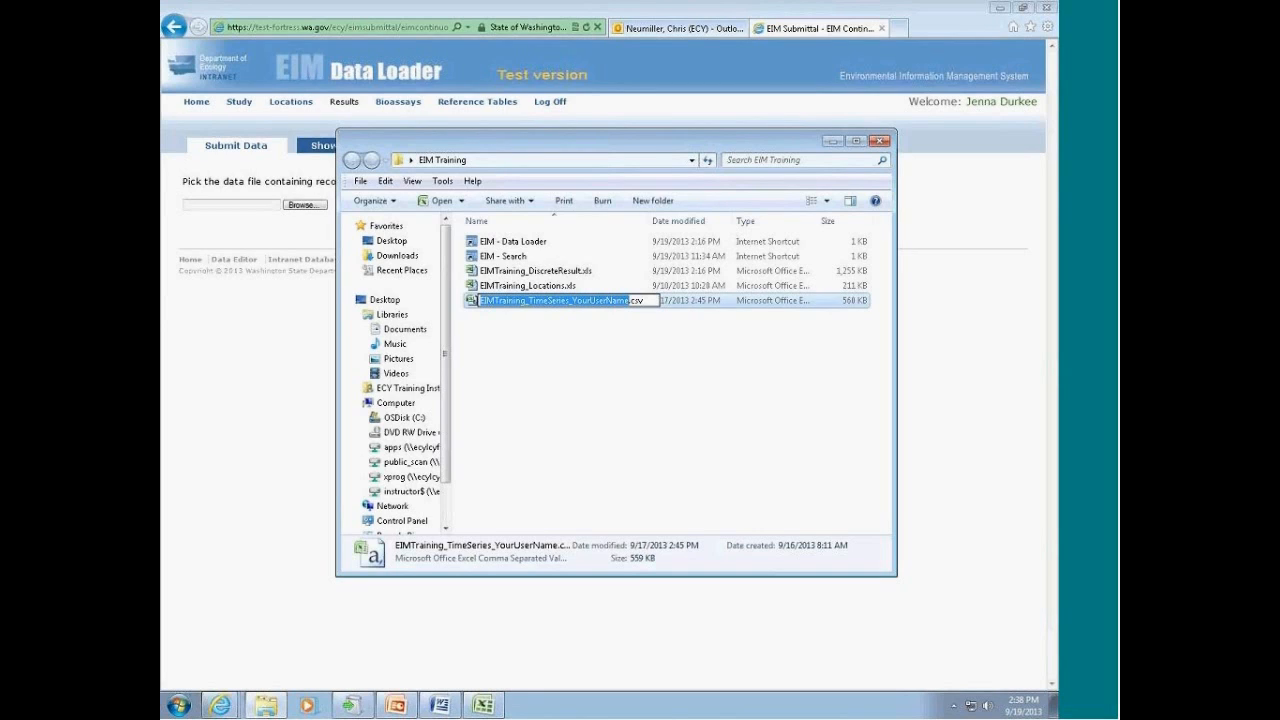
{"action": "left_click_drag", "start_coordinate": [572, 302], "coordinate": [629, 301]}
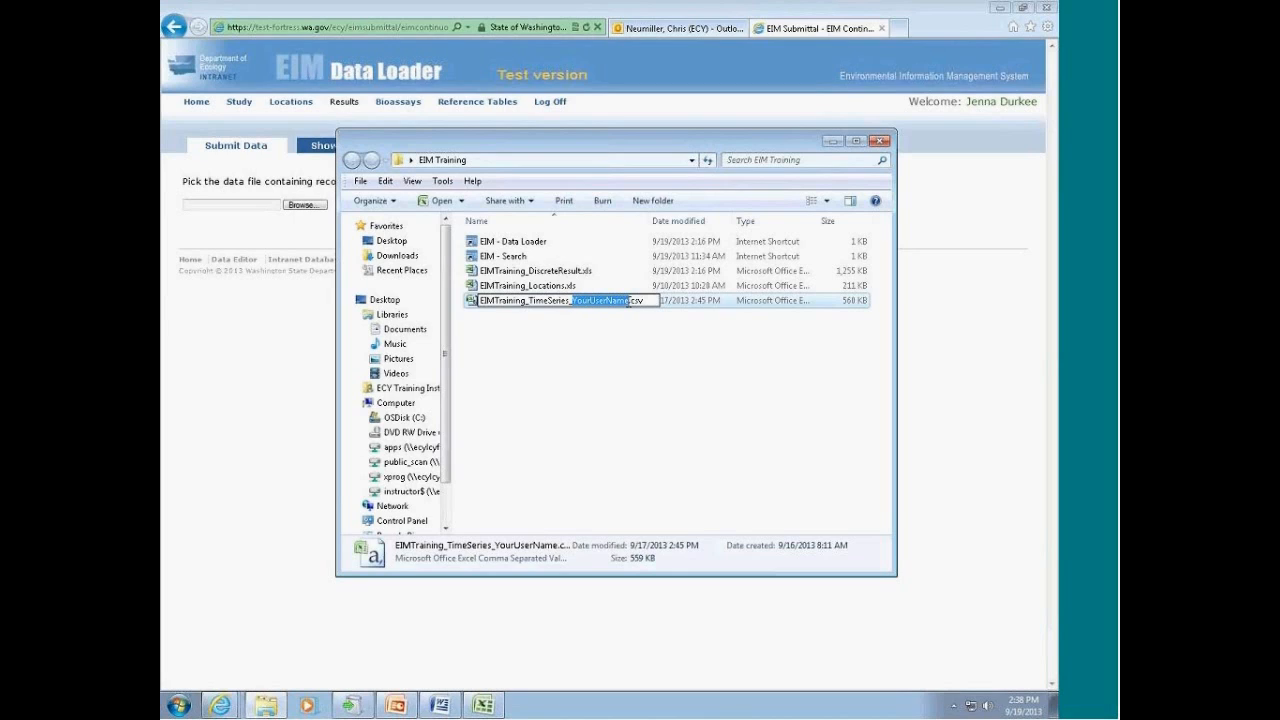
{"action": "type", "text": "Oest"}
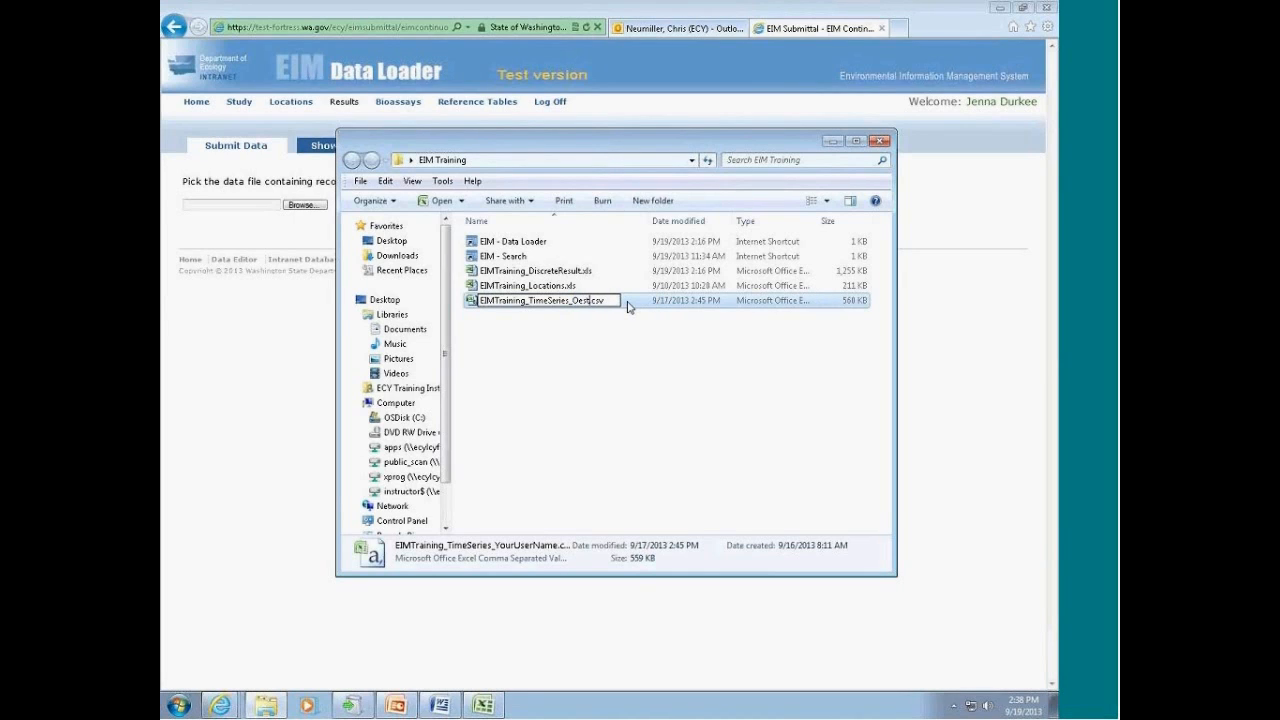
{"action": "type", "text": "12345"}
{"action": "left_click", "coordinate": [625, 322]}
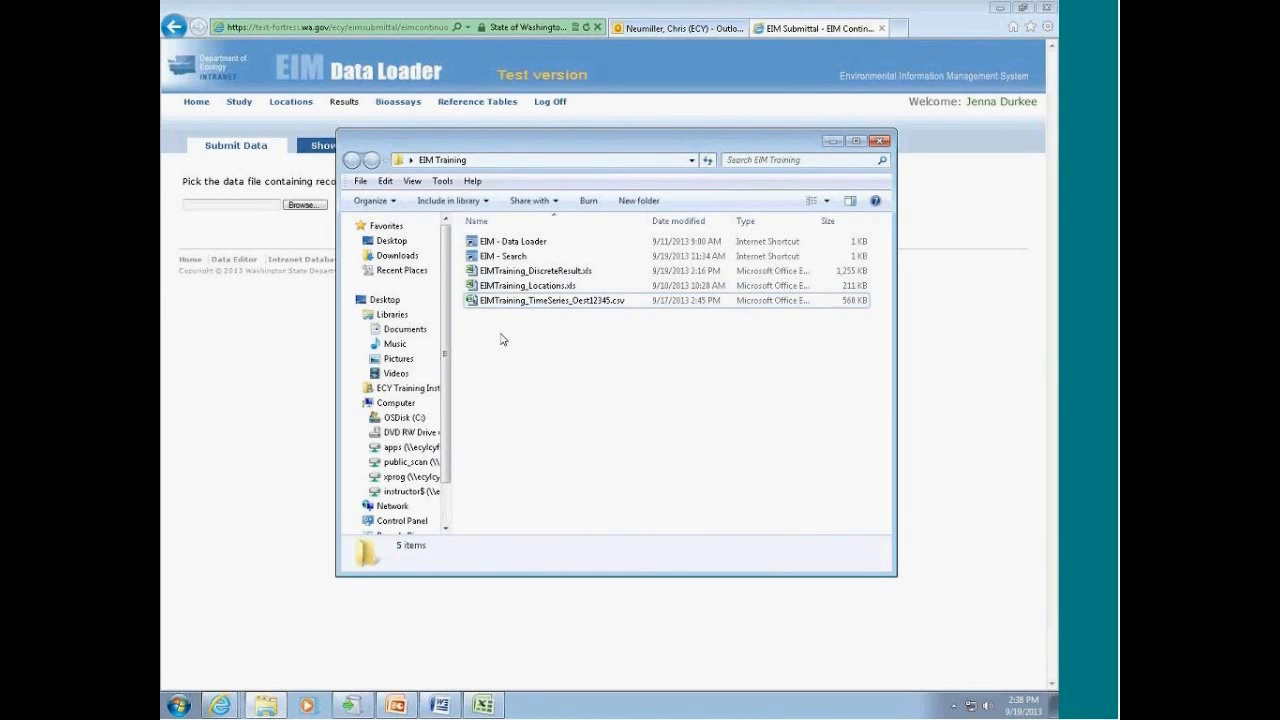
Step: Choose EIMTraining_TimeSeries_Oest12345.csv from the desktop's EIM Training folder as the data file for the import
{"action": "left_click", "coordinate": [249, 242]}
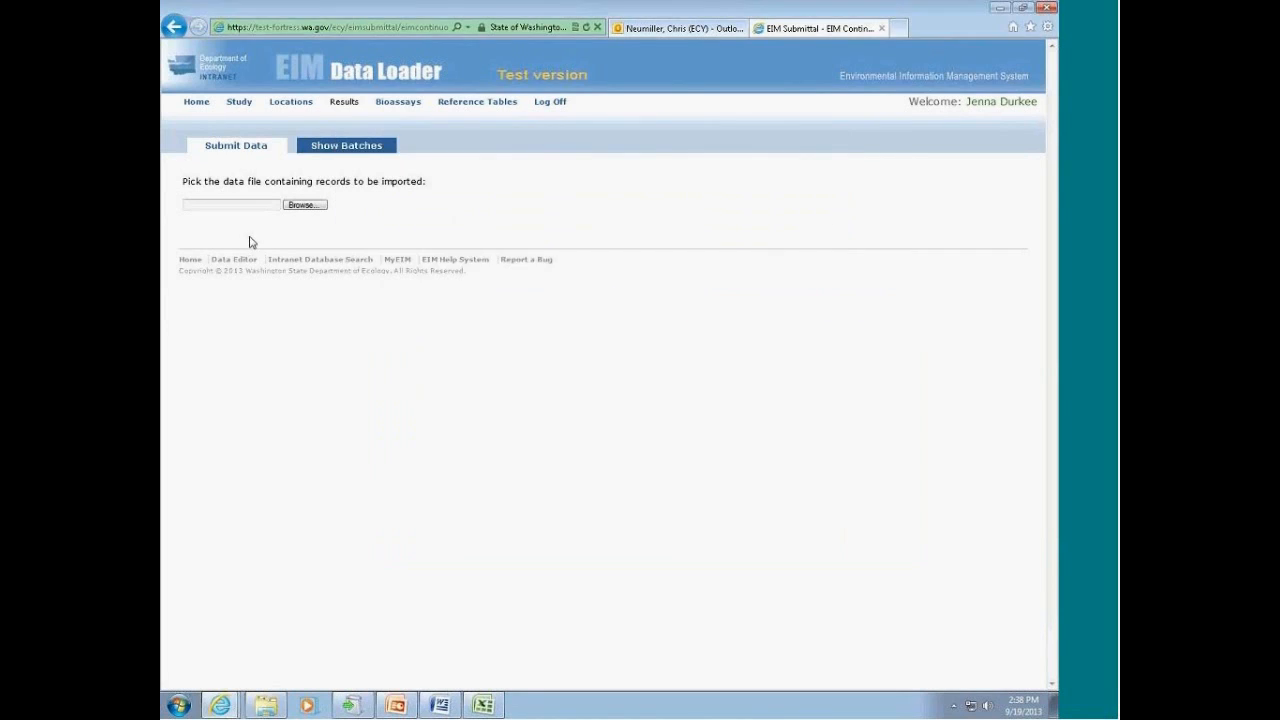
{"action": "left_click", "coordinate": [314, 209]}
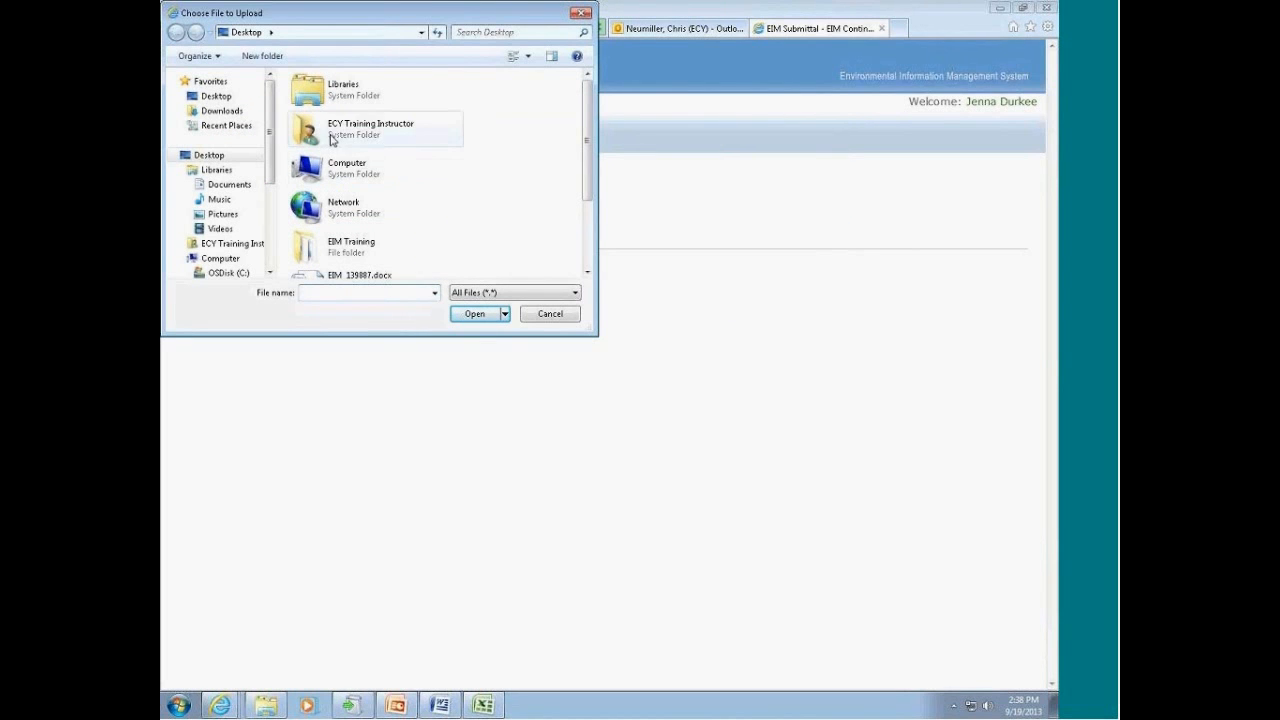
{"action": "double_click", "coordinate": [340, 258]}
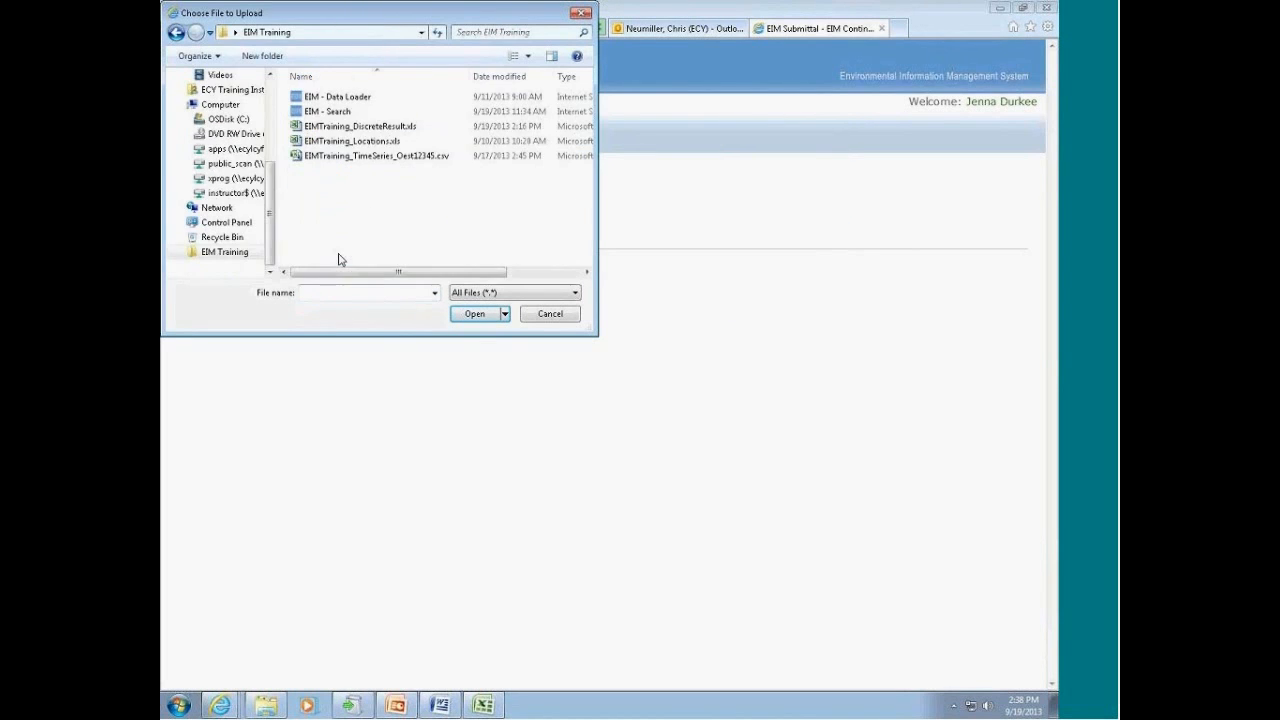
{"action": "double_click", "coordinate": [361, 157]}
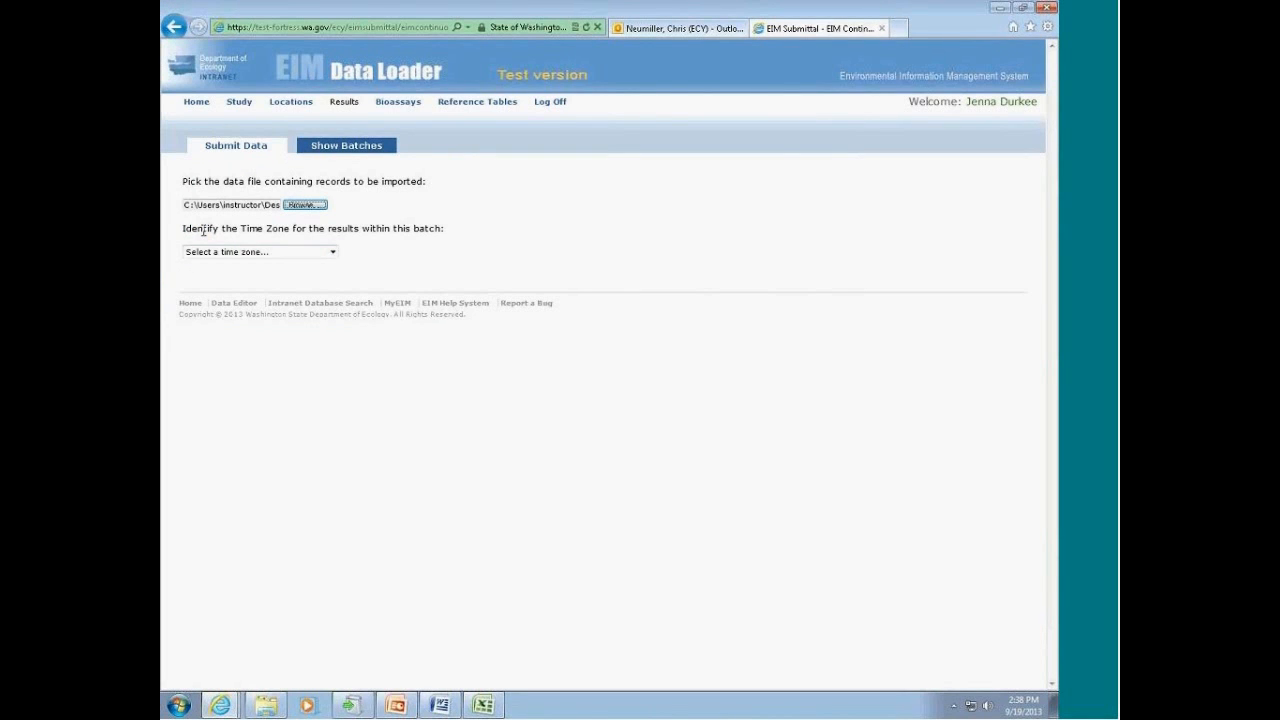
Step: Import the file with the time zone PST - Pacific Standard Time and run the data check on the batch
{"action": "left_click", "coordinate": [333, 253]}
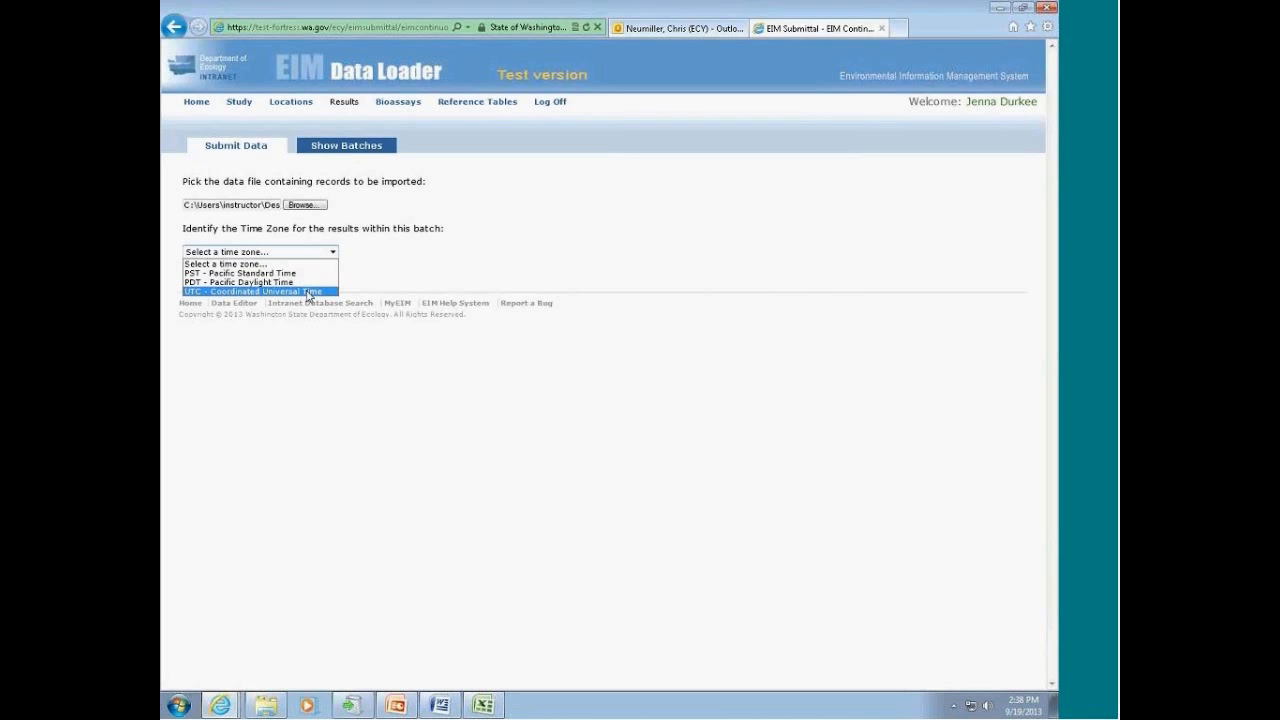
{"action": "left_click", "coordinate": [291, 273]}
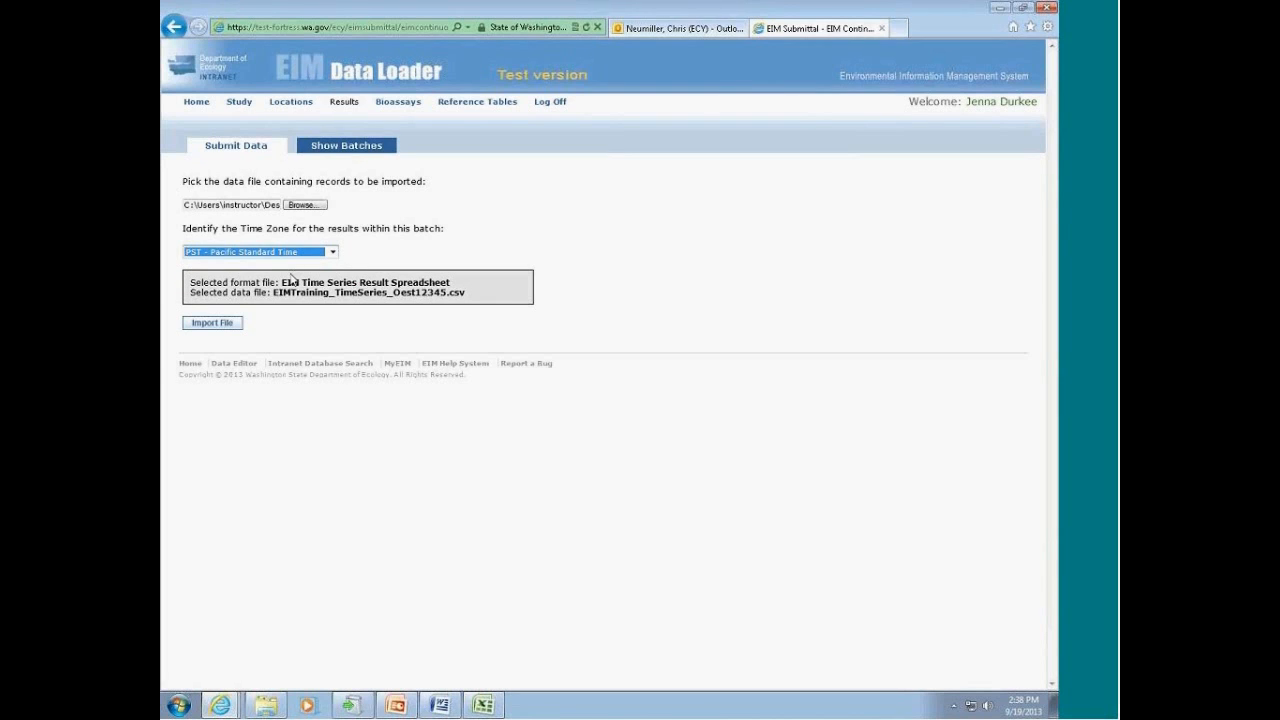
{"action": "left_click", "coordinate": [228, 325]}
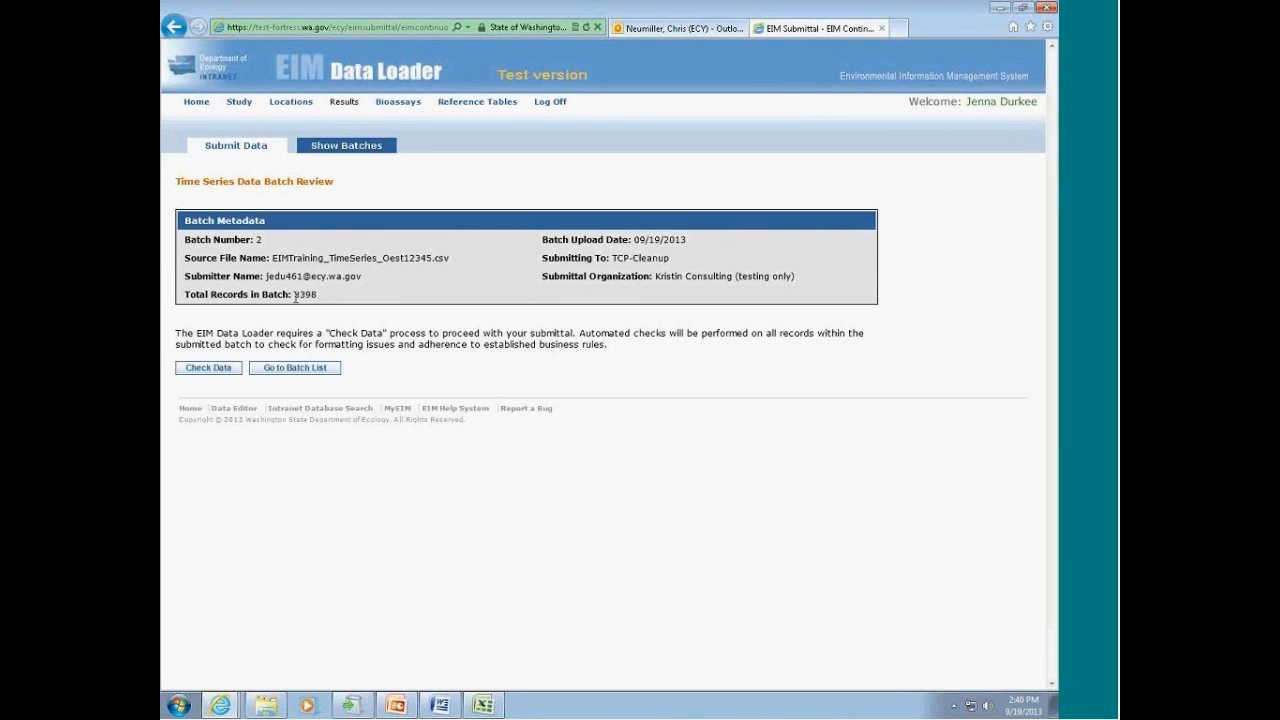
{"action": "left_click", "coordinate": [208, 368]}
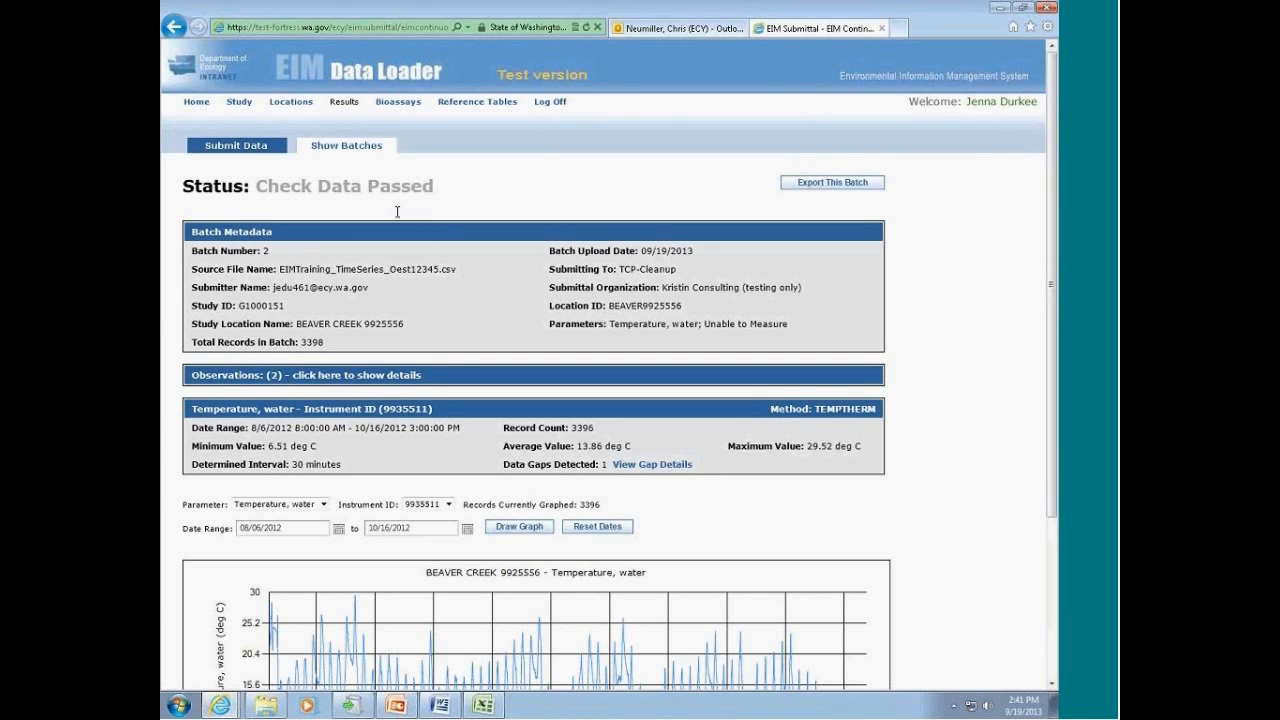
Step: Examine the batch review, including its parameters, study location name and the determined interval of the water temperature data
{"action": "scroll", "coordinate": [397, 211], "scroll_direction": "down", "scroll_amount": 2}
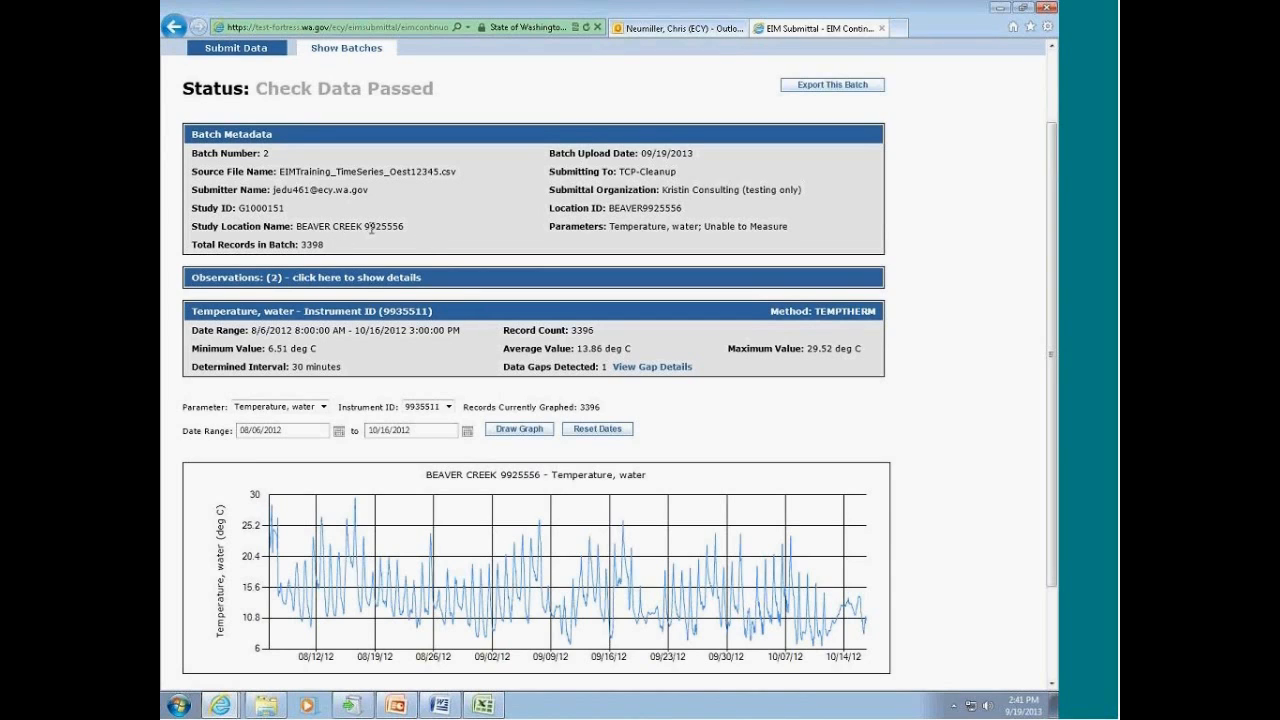
{"action": "left_click_drag", "start_coordinate": [608, 226], "coordinate": [772, 237]}
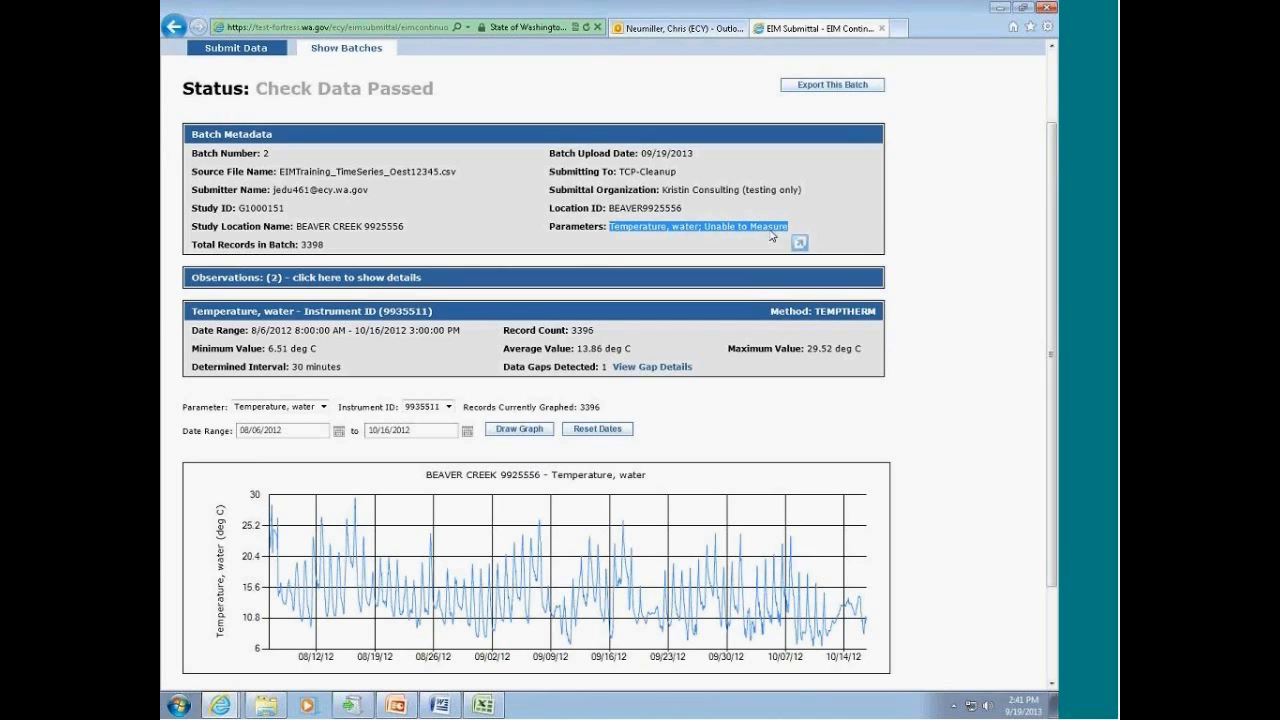
{"action": "left_click", "coordinate": [190, 231]}
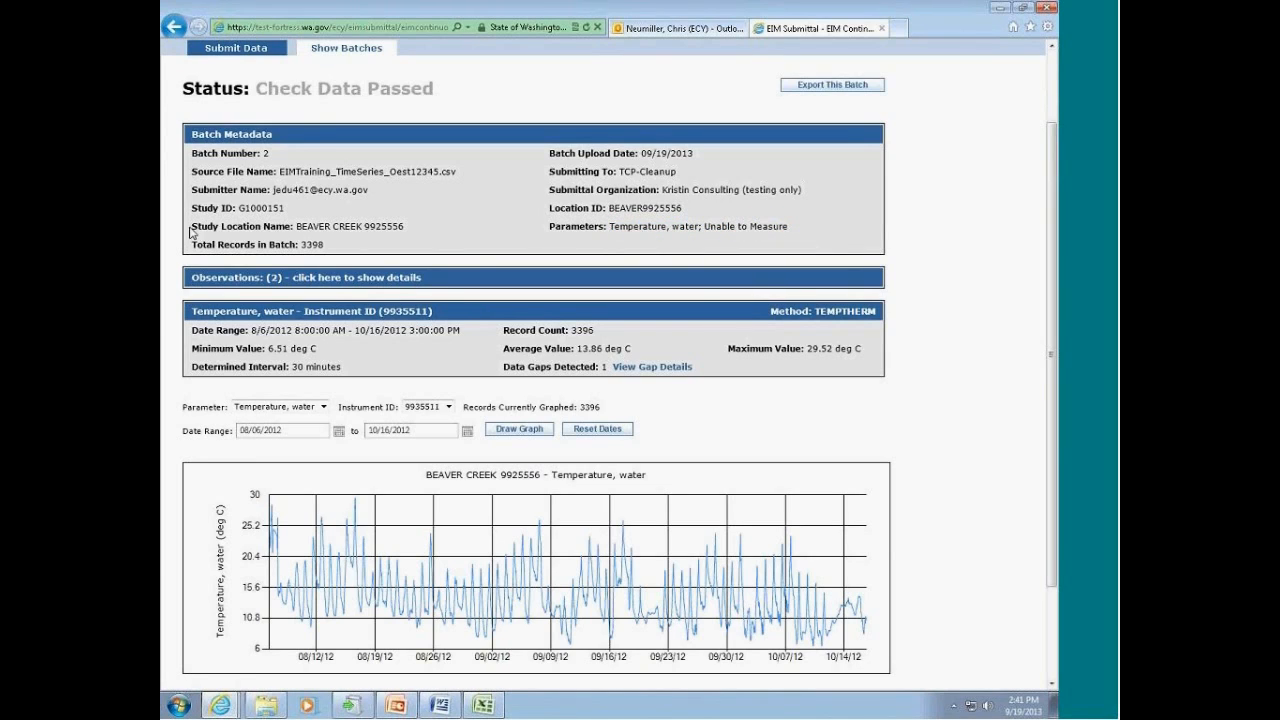
{"action": "left_click_drag", "start_coordinate": [193, 228], "coordinate": [263, 231]}
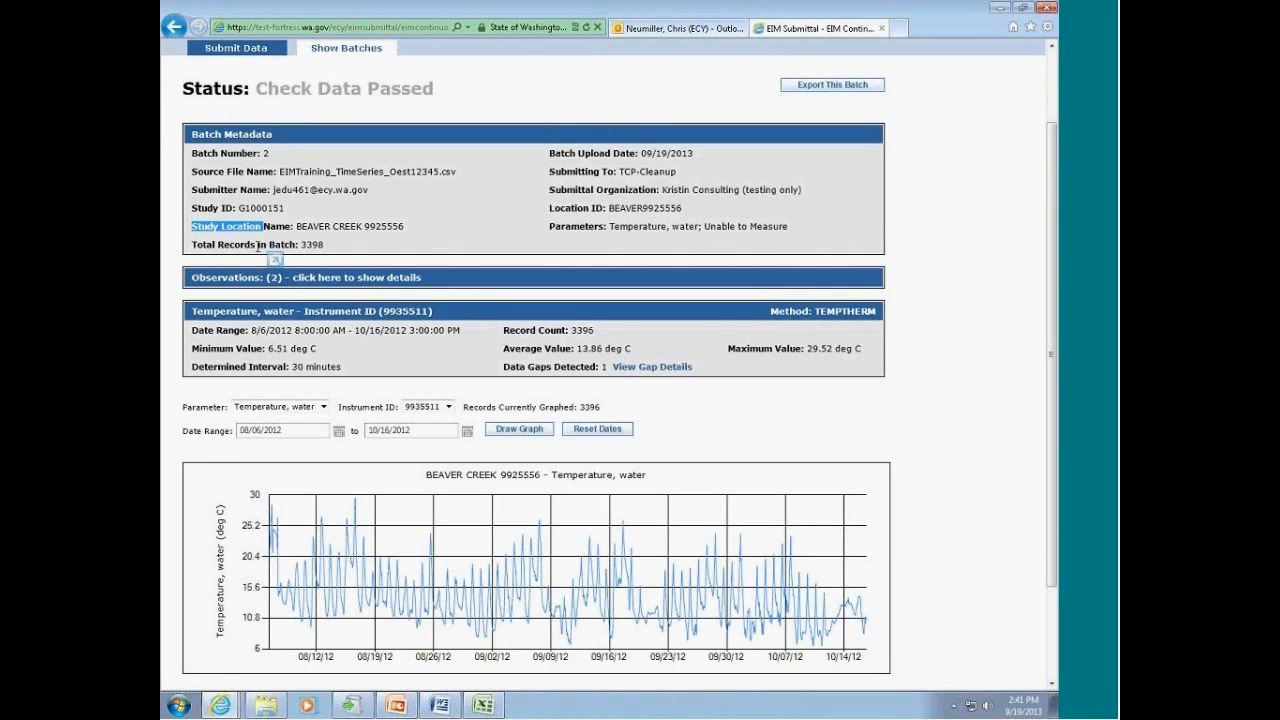
{"action": "left_click", "coordinate": [264, 232]}
{"action": "left_click_drag", "start_coordinate": [193, 227], "coordinate": [291, 230]}
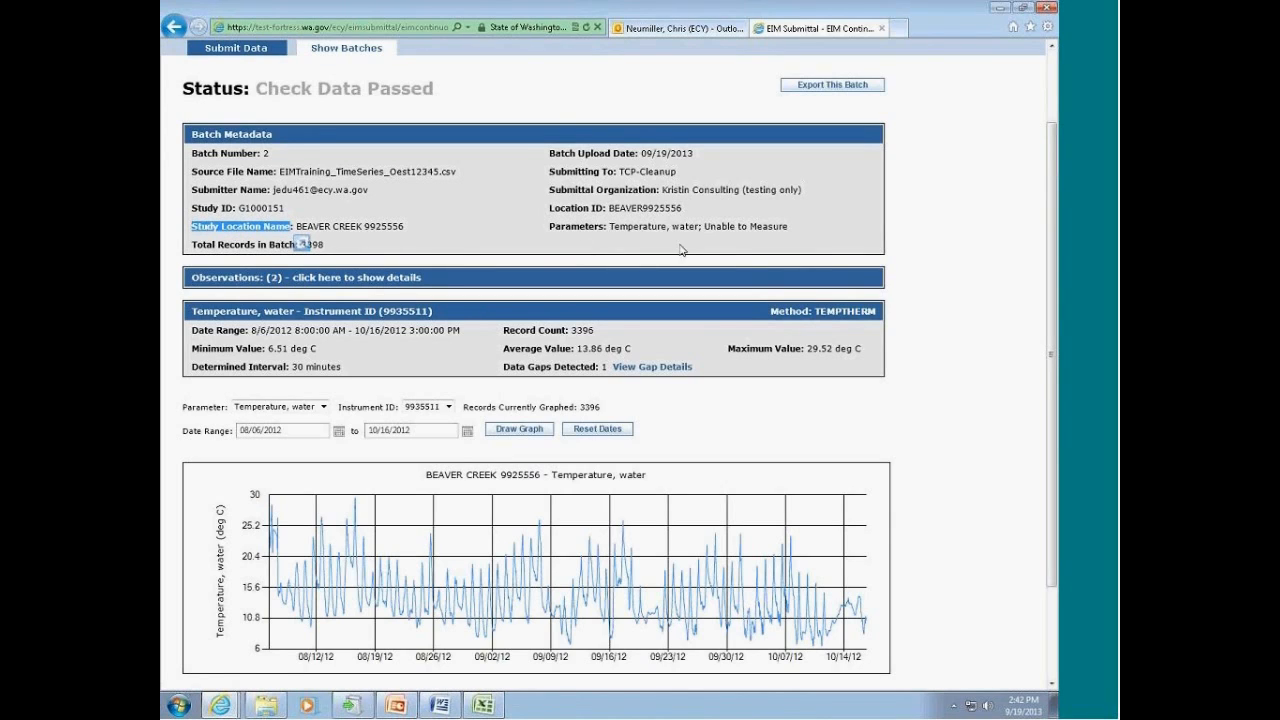
{"action": "left_click", "coordinate": [645, 228]}
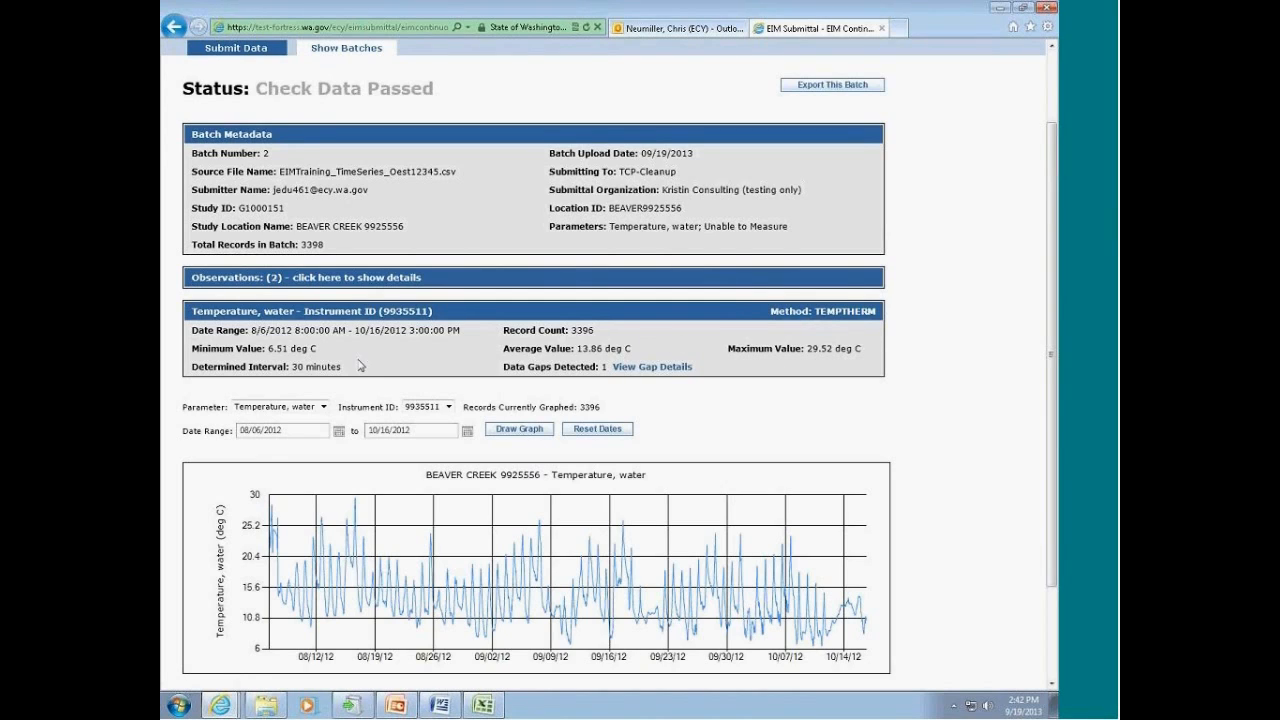
{"action": "left_click_drag", "start_coordinate": [249, 367], "coordinate": [347, 369]}
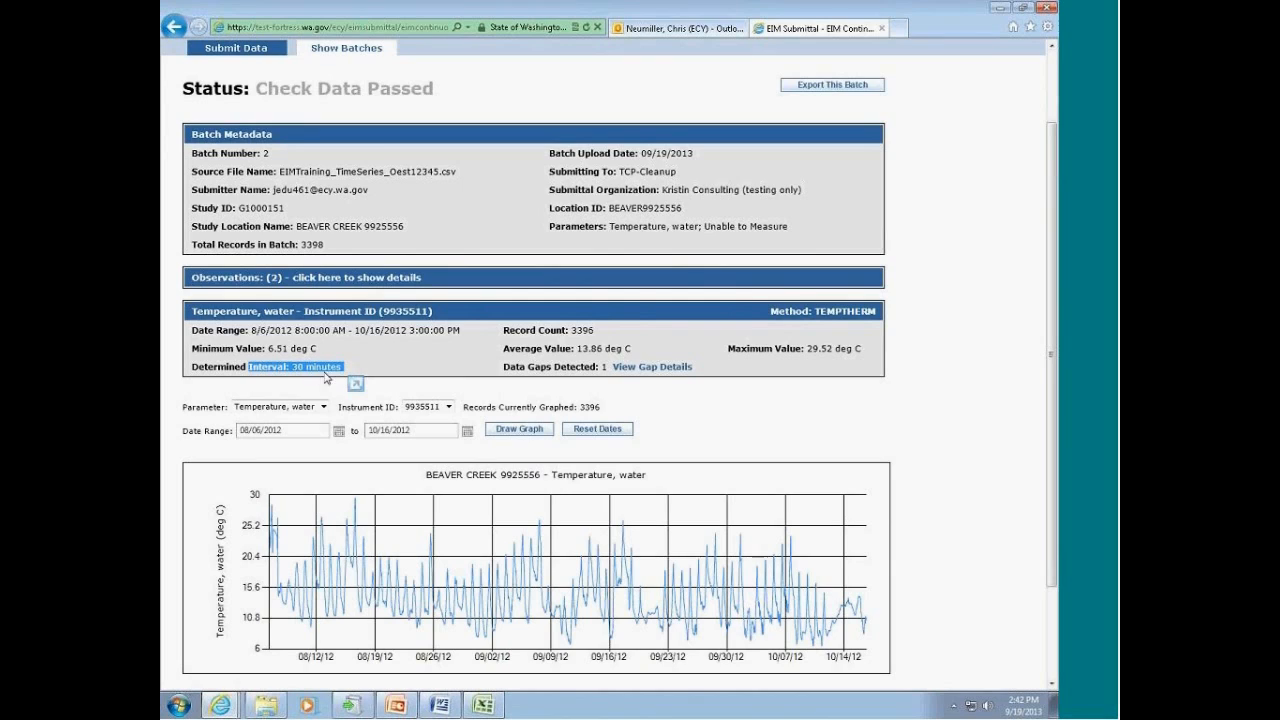
{"action": "left_click", "coordinate": [373, 371]}
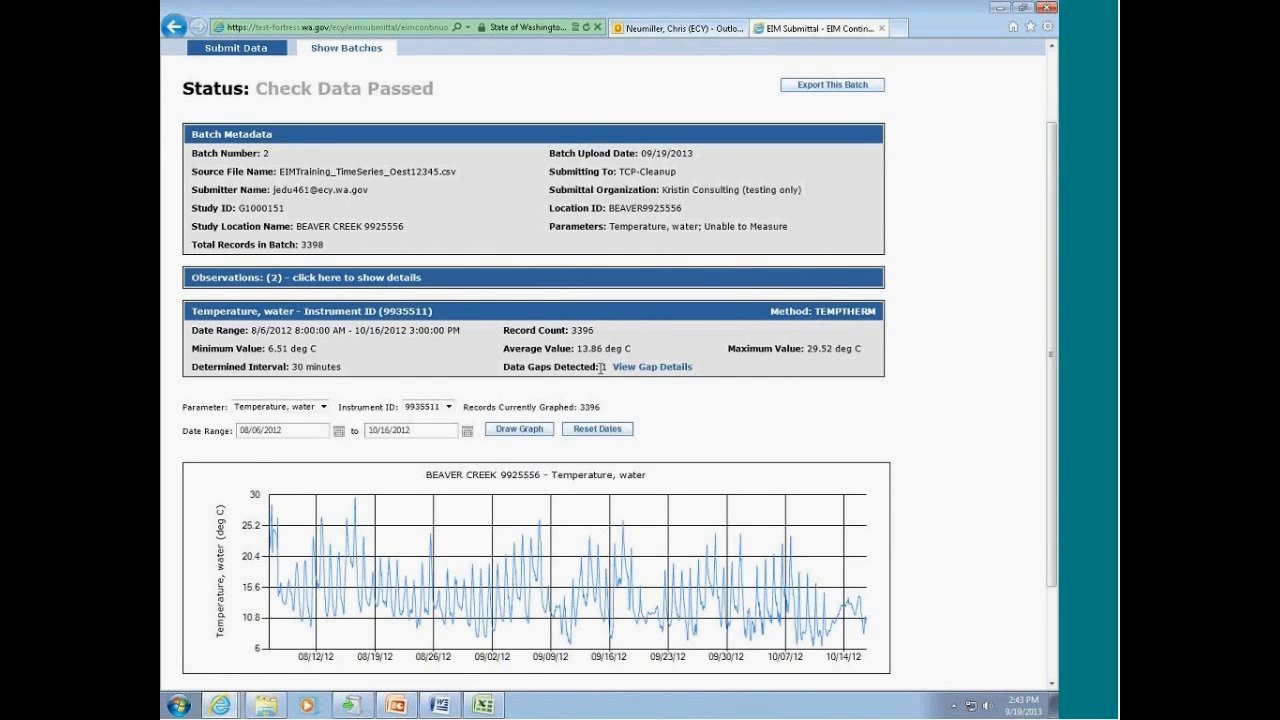
Step: Review the data gap details for the water temperature data, noting the first occurrence, and close the gap review
{"action": "left_click", "coordinate": [640, 370]}
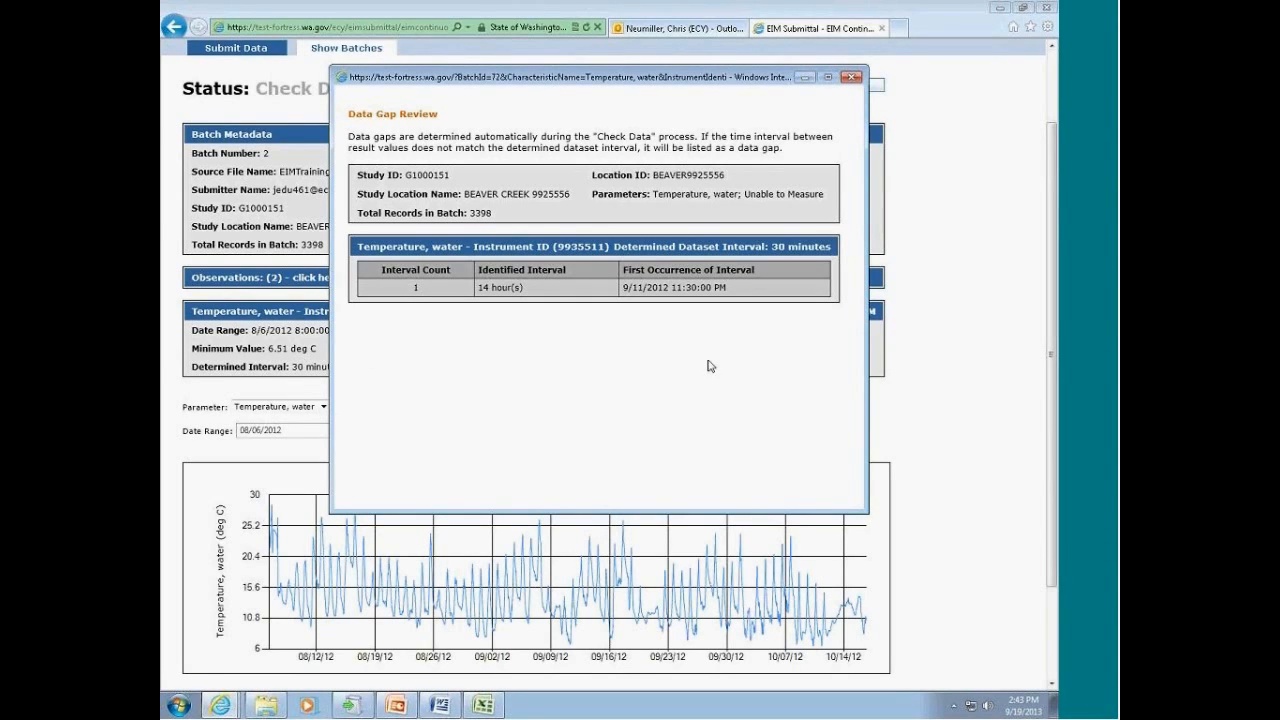
{"action": "left_click_drag", "start_coordinate": [646, 288], "coordinate": [727, 289]}
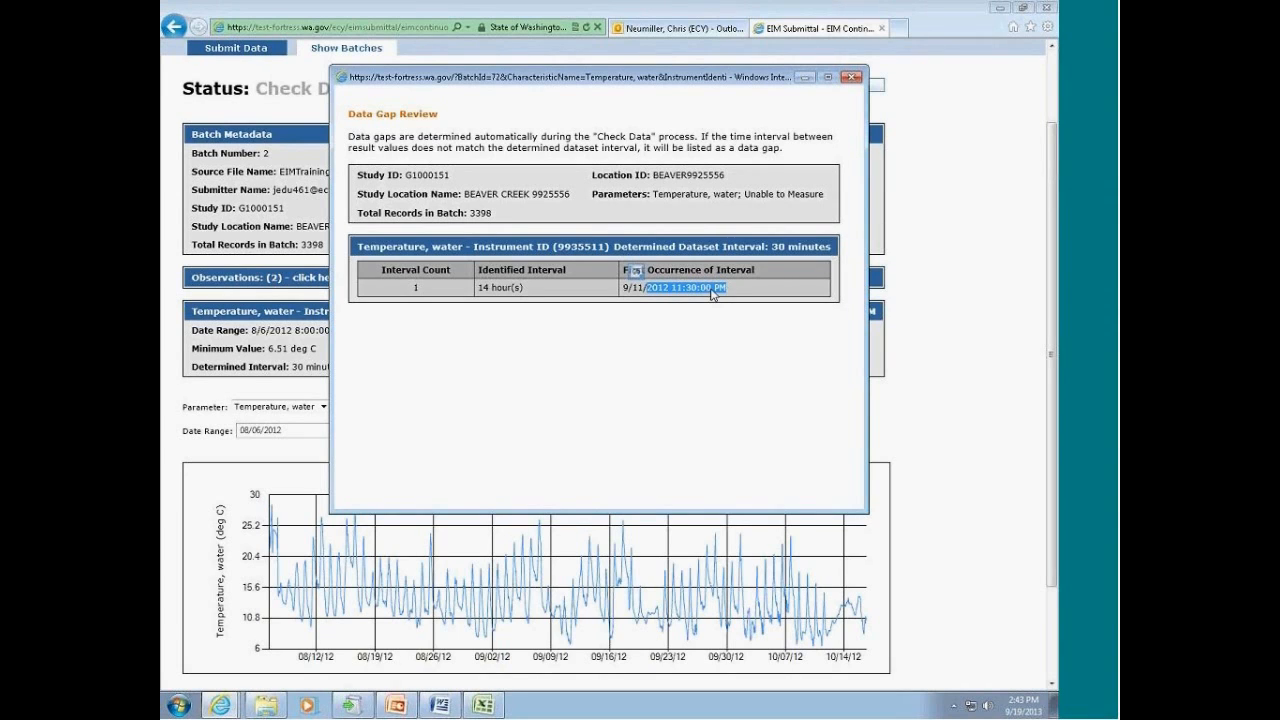
{"action": "left_click", "coordinate": [851, 77]}
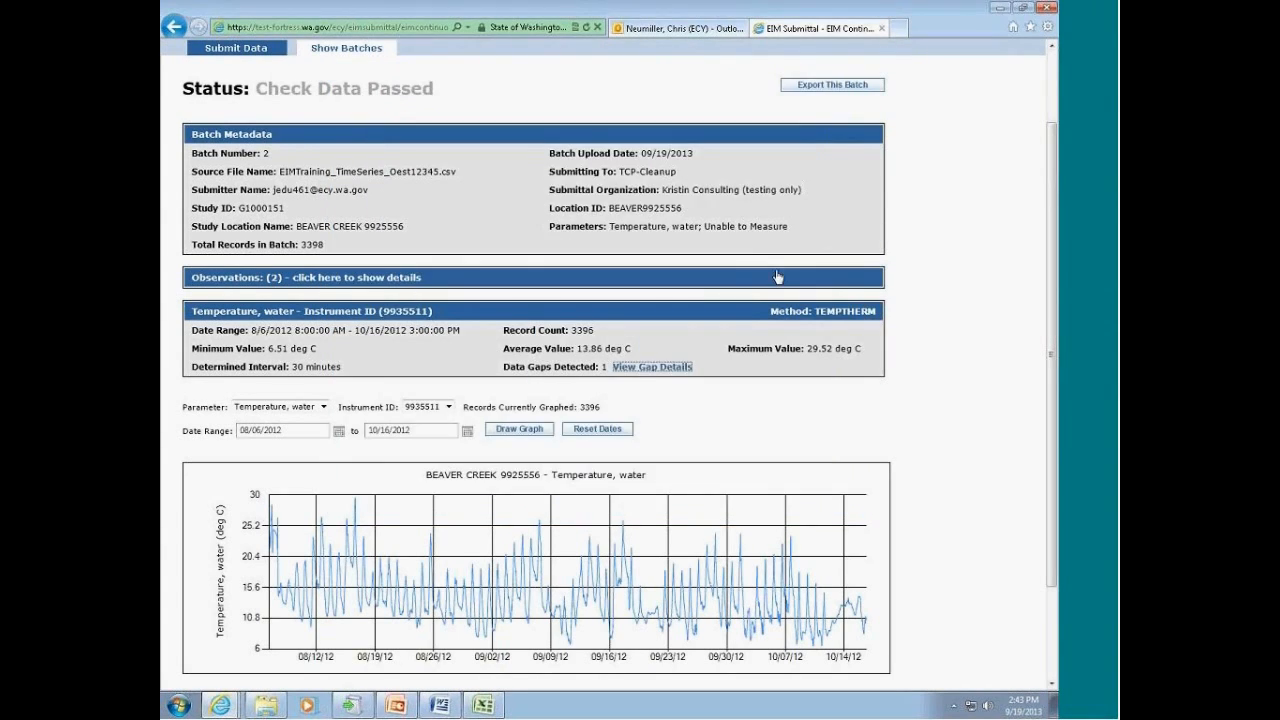
Step: Expand the observation details and examine the first observation's start date, end date and comment
{"action": "left_click", "coordinate": [389, 277]}
{"action": "left_click_drag", "start_coordinate": [200, 318], "coordinate": [650, 322]}
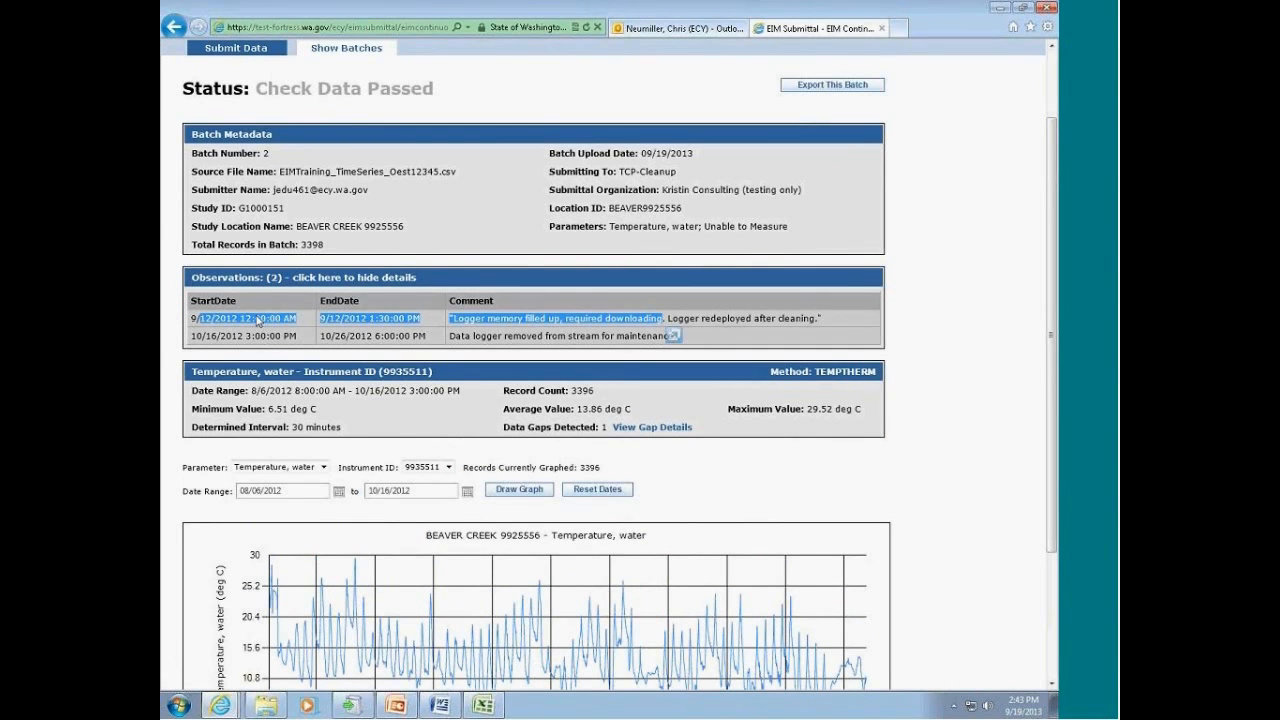
{"action": "left_click_drag", "start_coordinate": [238, 318], "coordinate": [303, 322]}
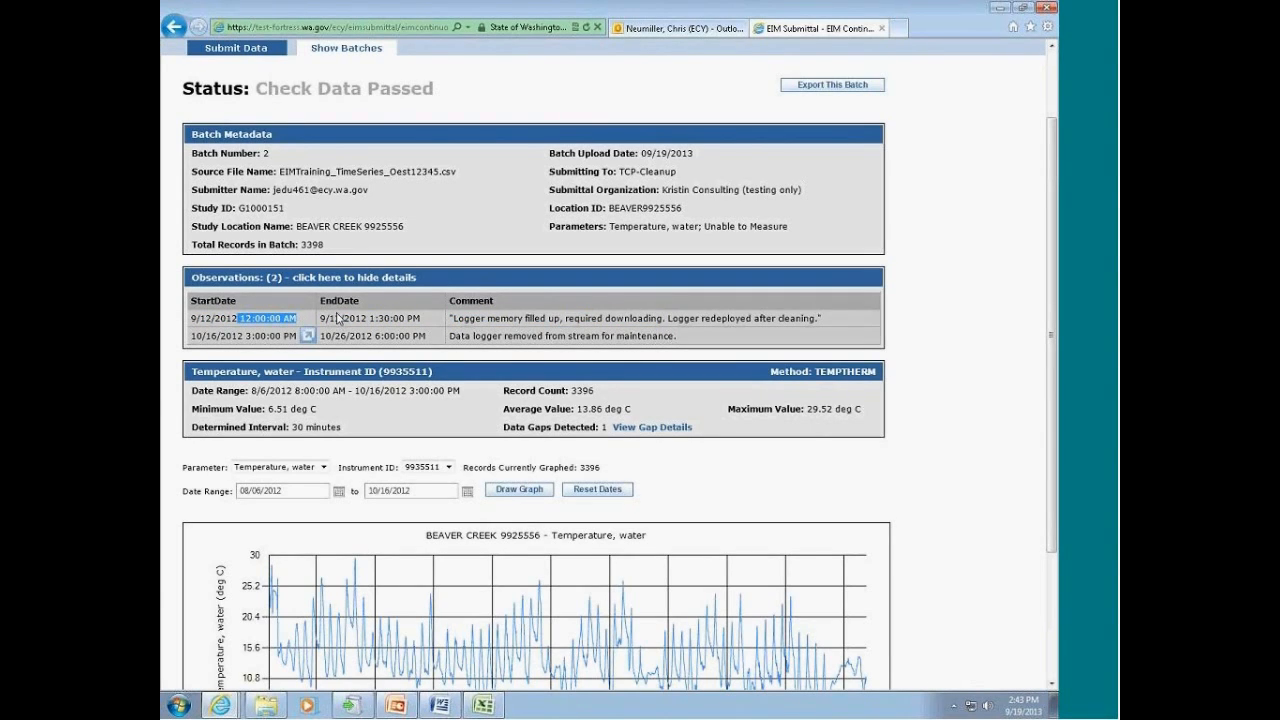
{"action": "left_click", "coordinate": [528, 318]}
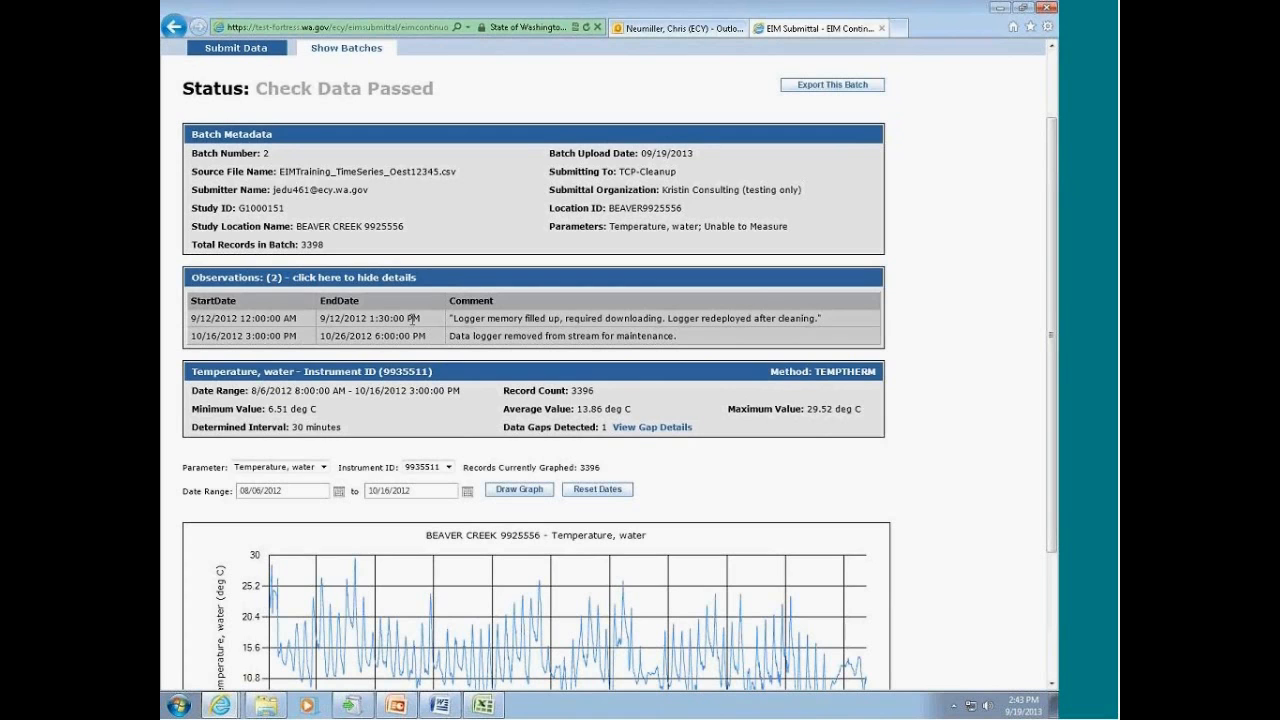
{"action": "scroll", "coordinate": [413, 318], "scroll_direction": "down", "scroll_amount": 2}
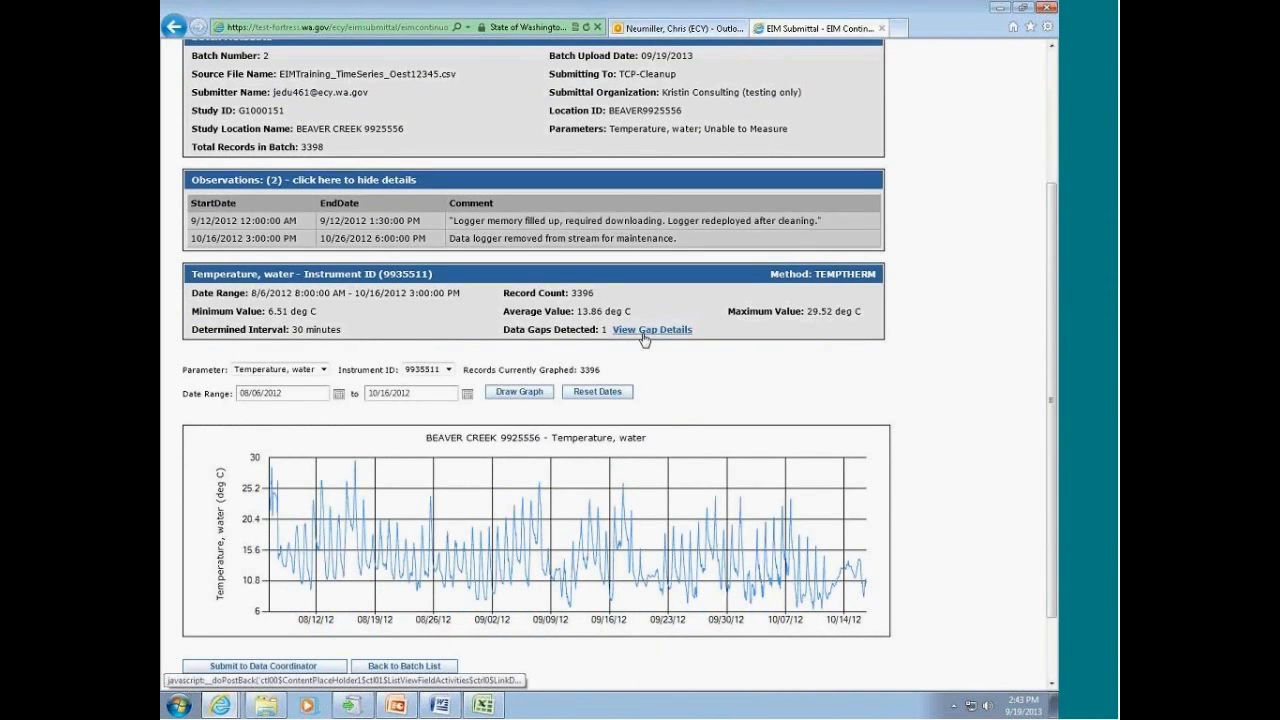
Step: Collapse the observation details and expand them again
{"action": "left_click", "coordinate": [261, 185]}
{"action": "left_click", "coordinate": [261, 185]}
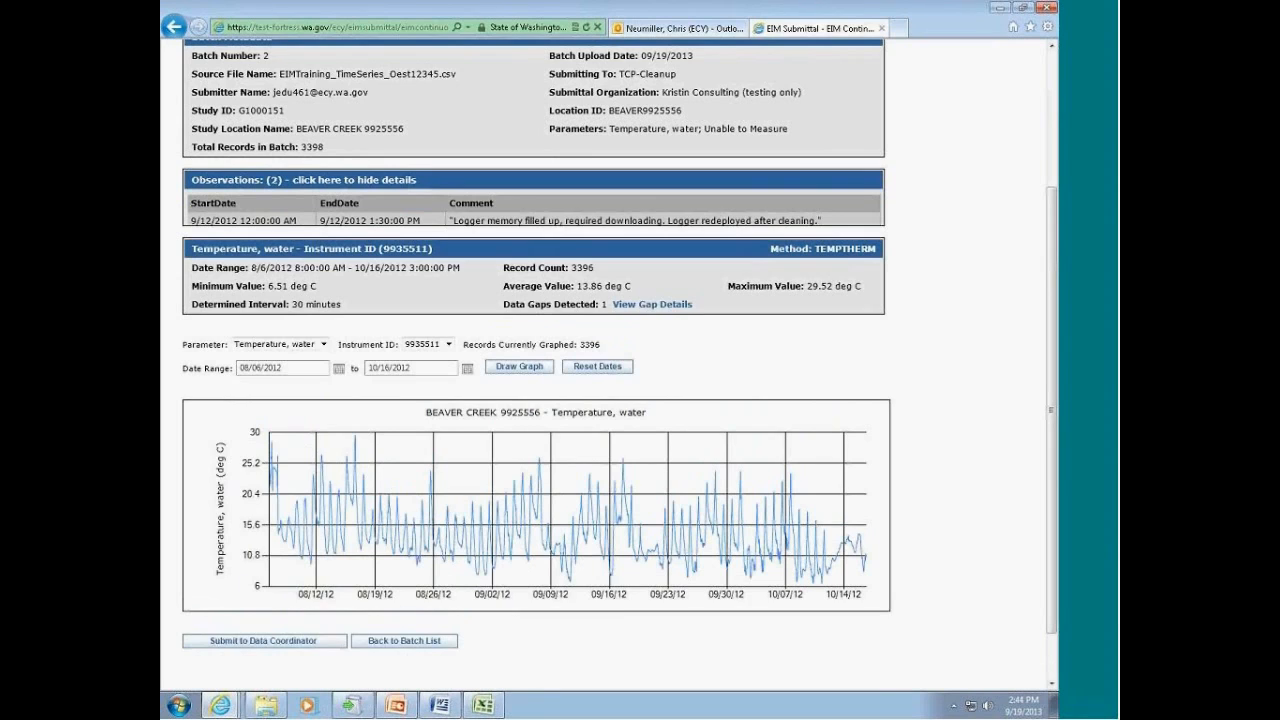
{"action": "left_click", "coordinate": [261, 185]}
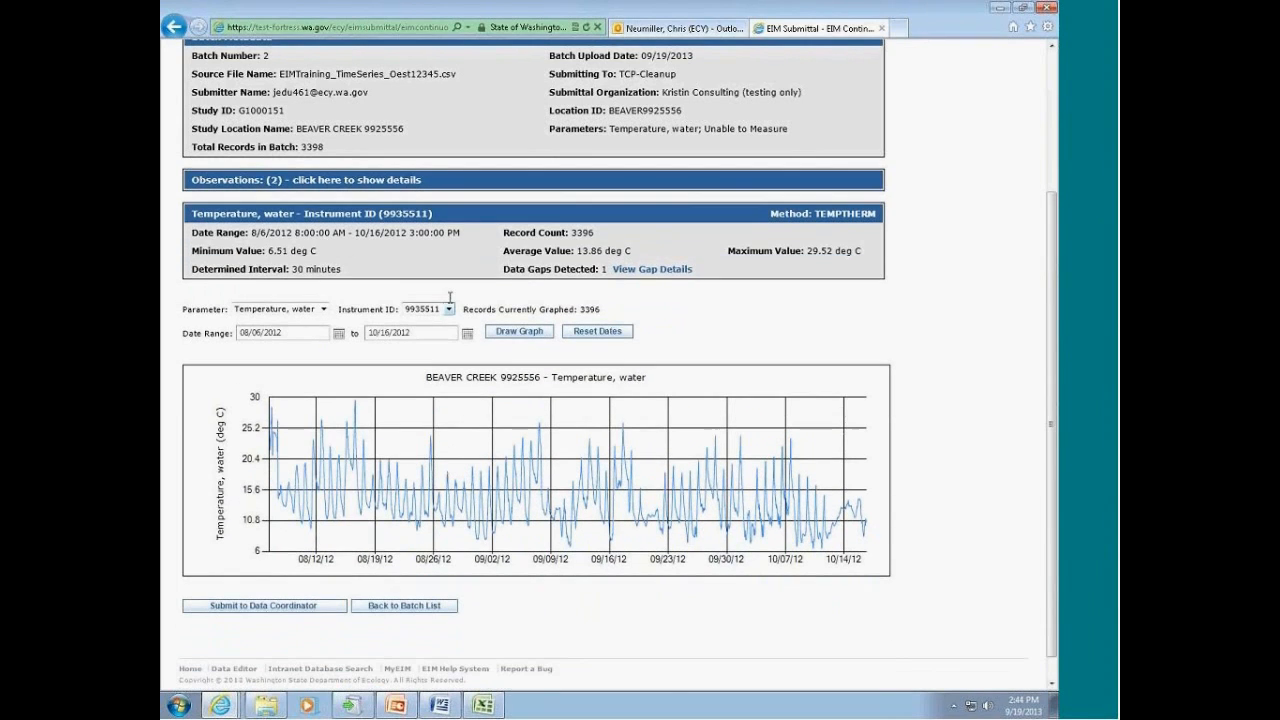
{"action": "left_click", "coordinate": [270, 183]}
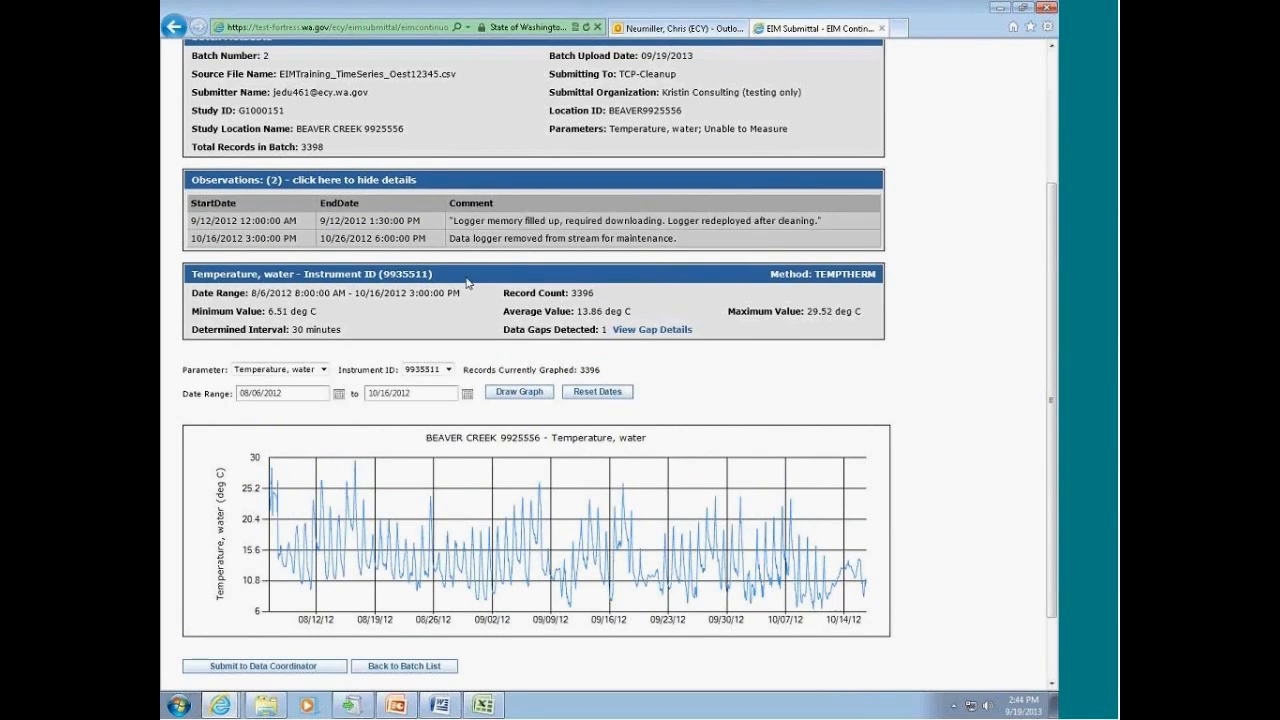
Step: Check which parameters and instrument IDs are available for graphing, leaving the current choices selected
{"action": "scroll", "coordinate": [535, 400], "scroll_direction": "down", "scroll_amount": 2}
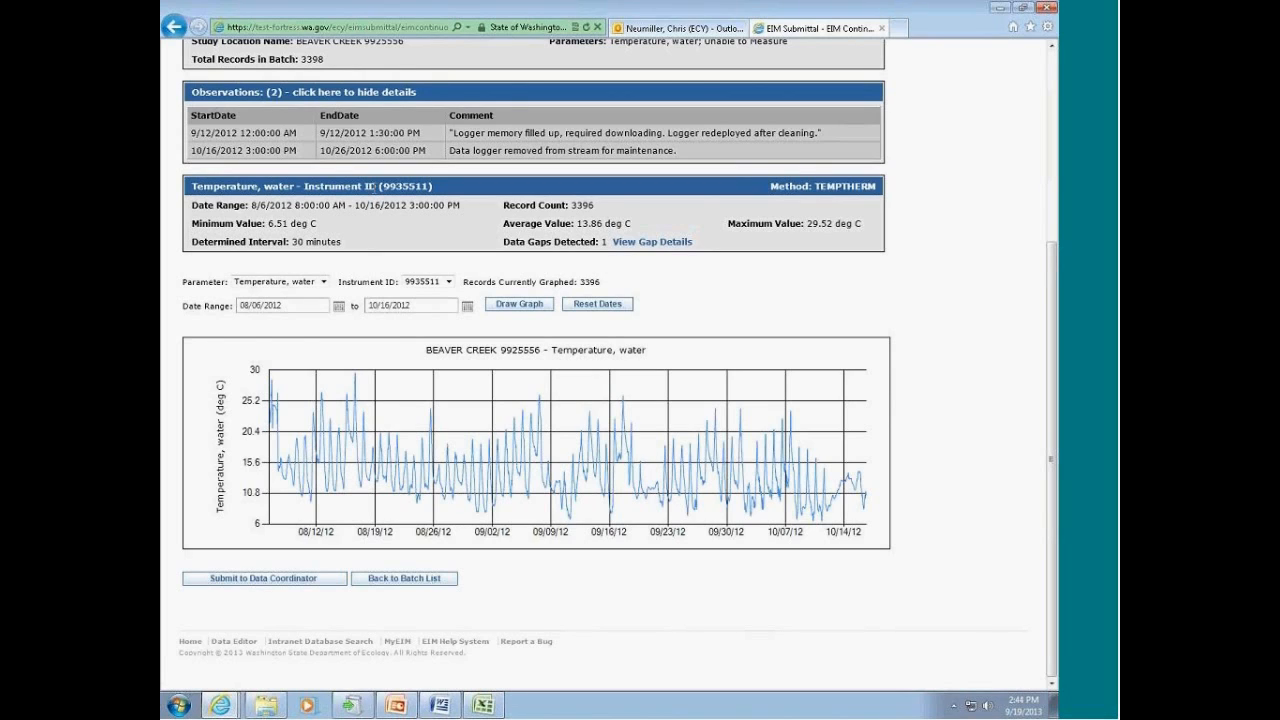
{"action": "left_click", "coordinate": [323, 282]}
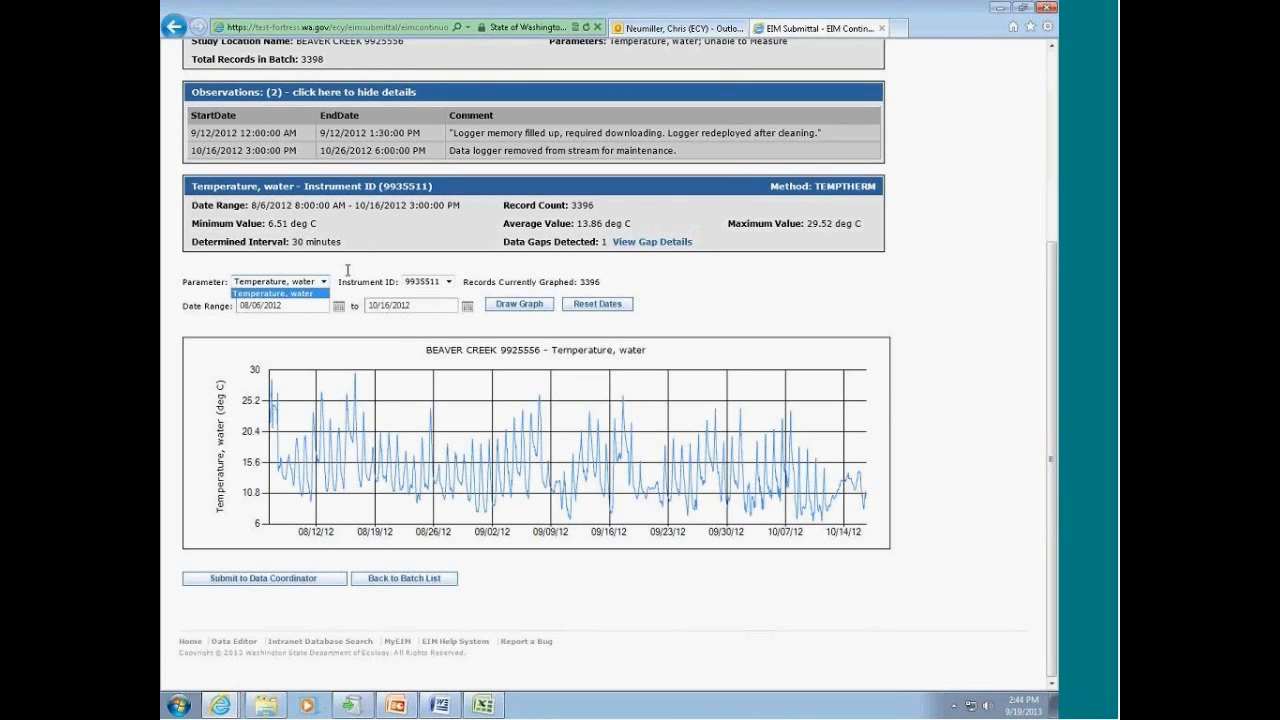
{"action": "left_click", "coordinate": [448, 283]}
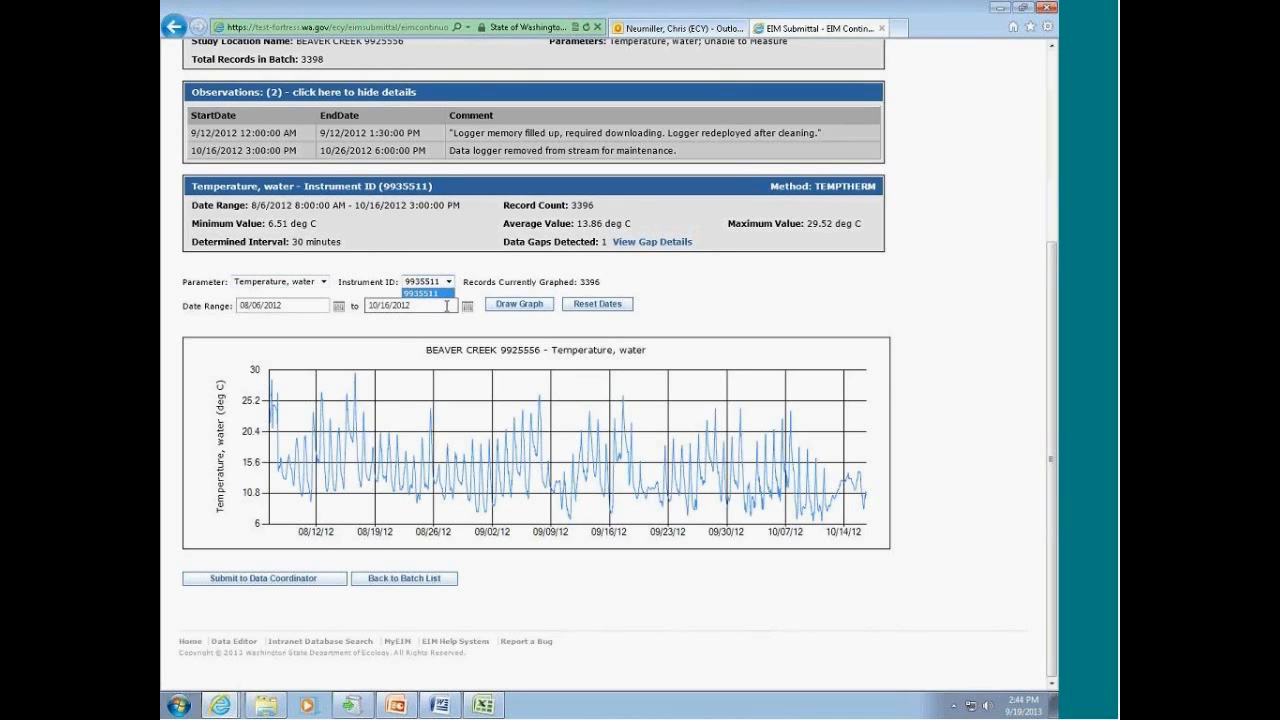
{"action": "left_click", "coordinate": [436, 263]}
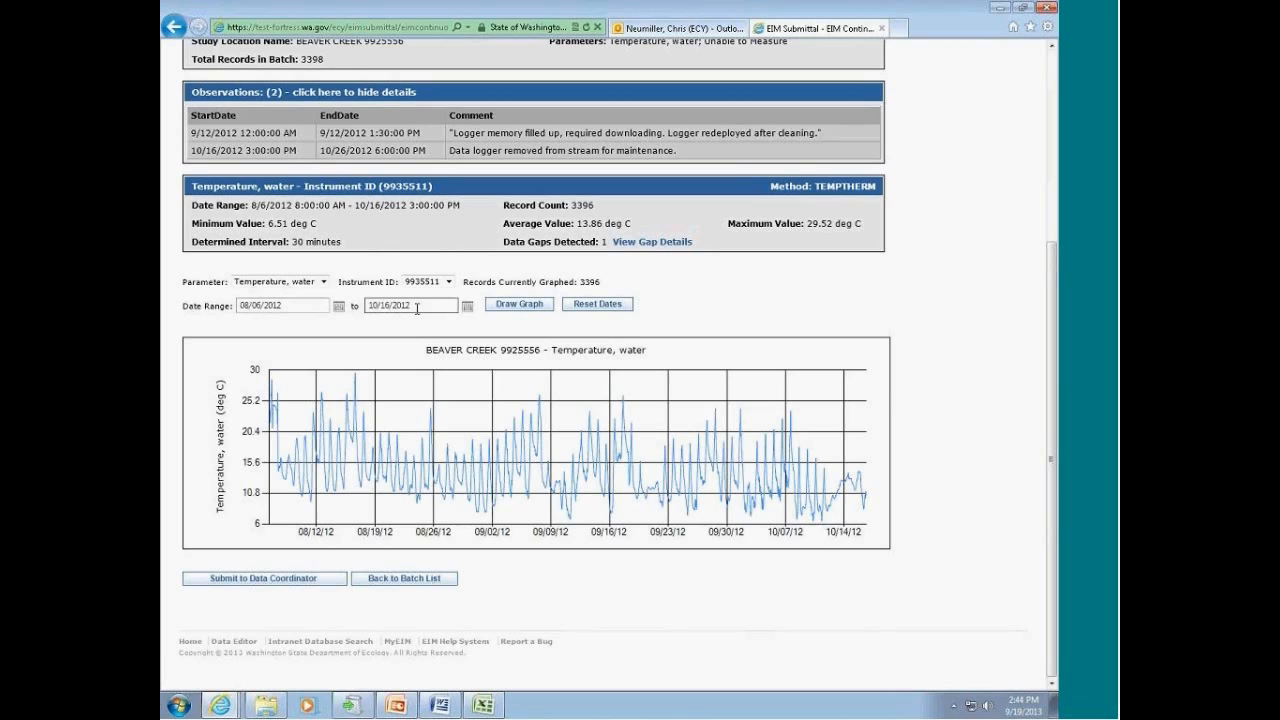
Step: Set the graph's end date to 08/08/2012 and redraw the water temperature graph
{"action": "double_click", "coordinate": [415, 304]}
{"action": "type", "text": "08/08/12"}
{"action": "left_click", "coordinate": [500, 305]}
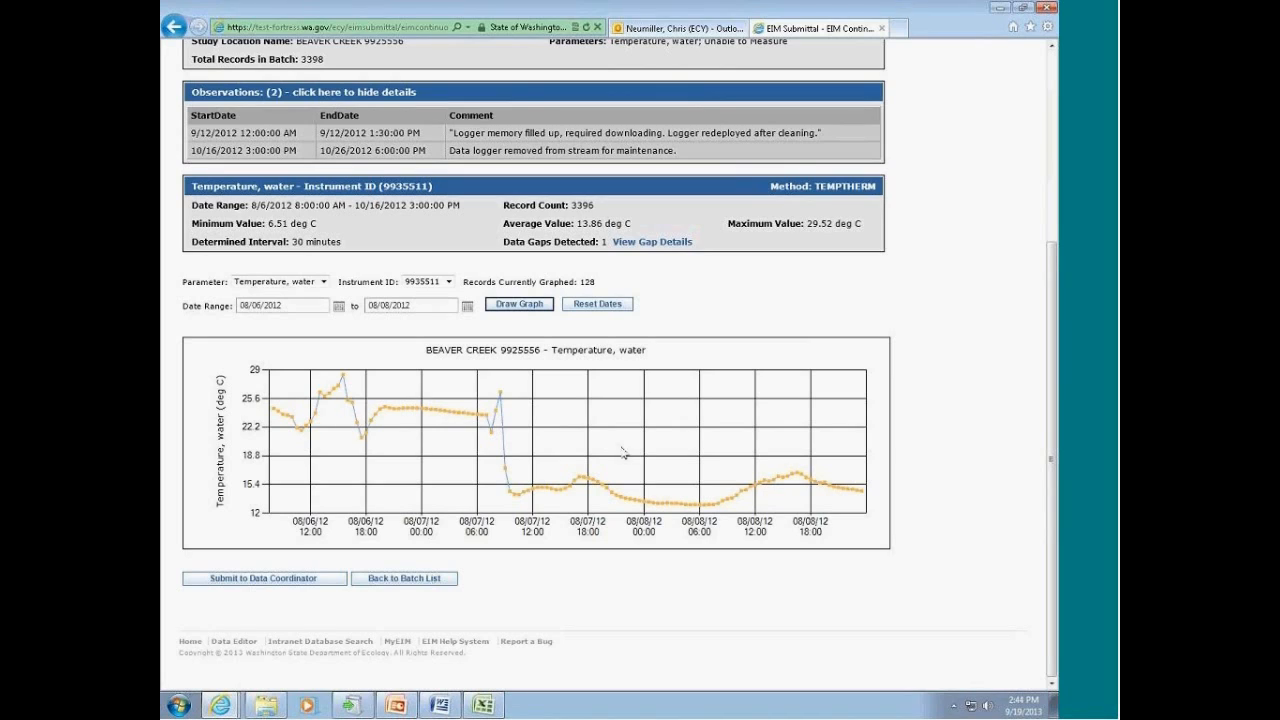
Step: Inspect the date, time and temperature of individual graph points, including those around the steep drop on 08/07/12
{"action": "left_click", "coordinate": [275, 416]}
{"action": "mouse_move", "coordinate": [781, 482]}
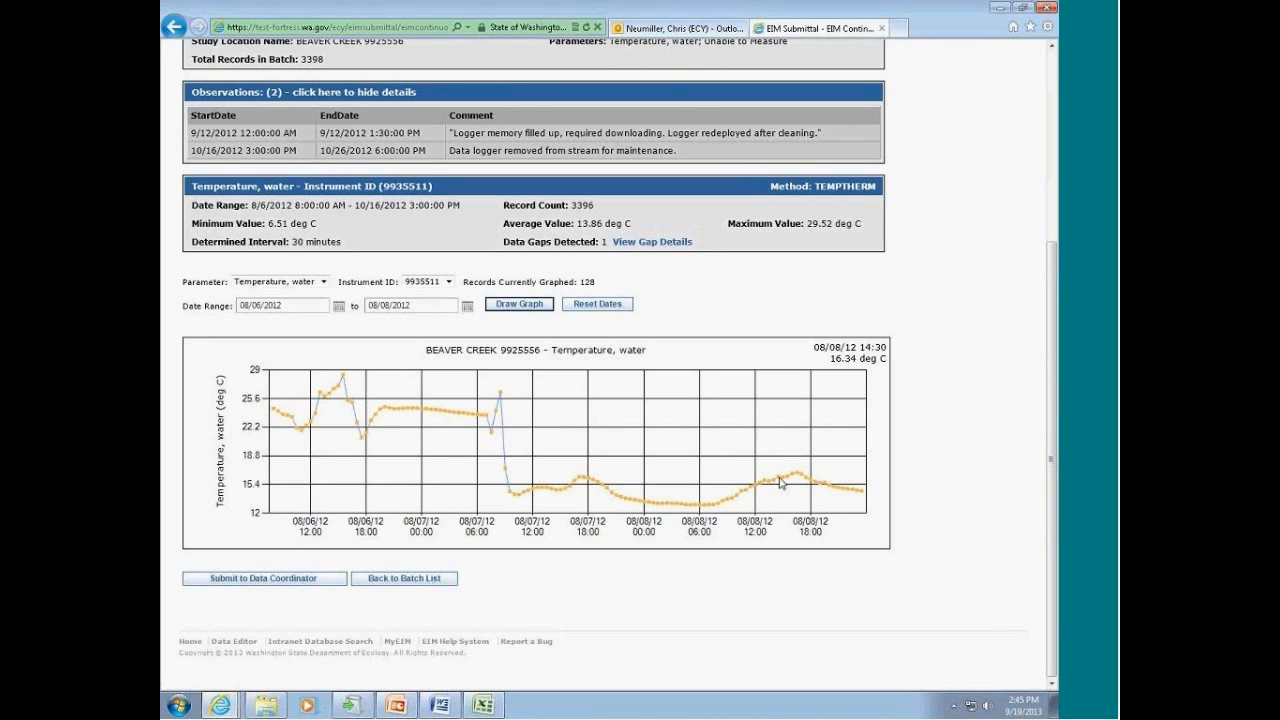
{"action": "mouse_move", "coordinate": [490, 420]}
{"action": "mouse_move", "coordinate": [280, 416]}
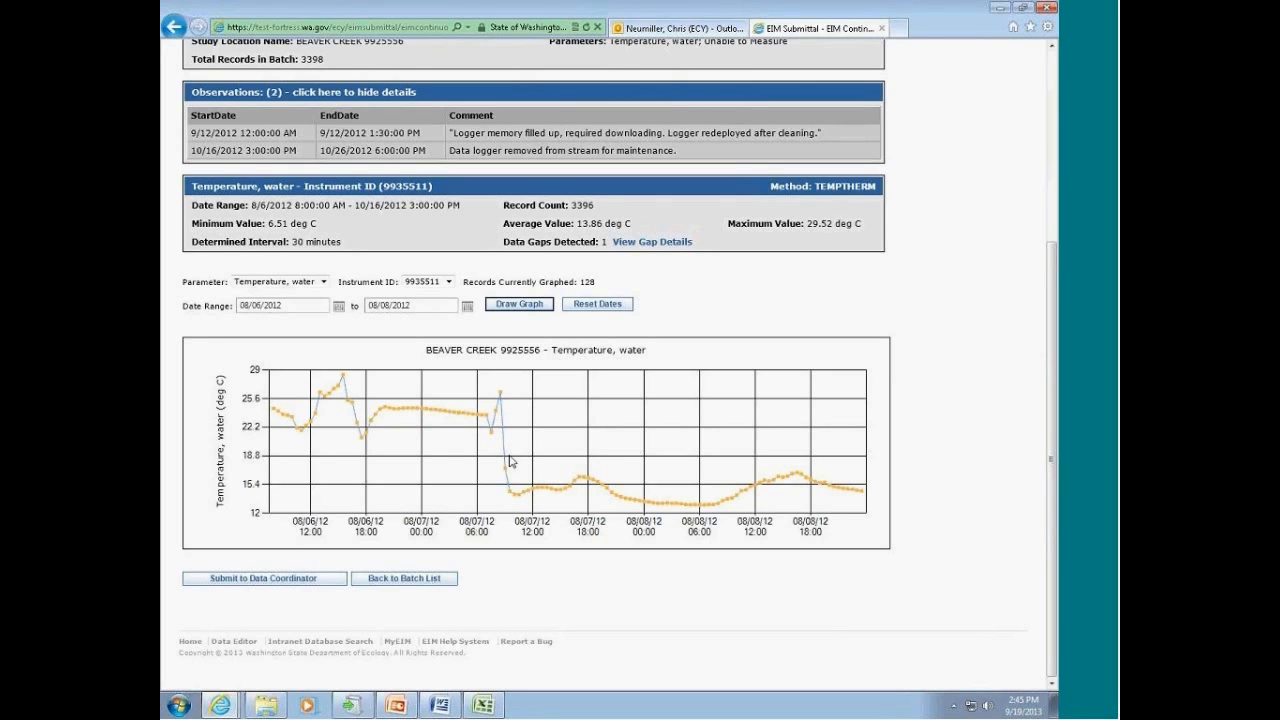
{"action": "mouse_move", "coordinate": [511, 497]}
{"action": "mouse_move", "coordinate": [505, 465]}
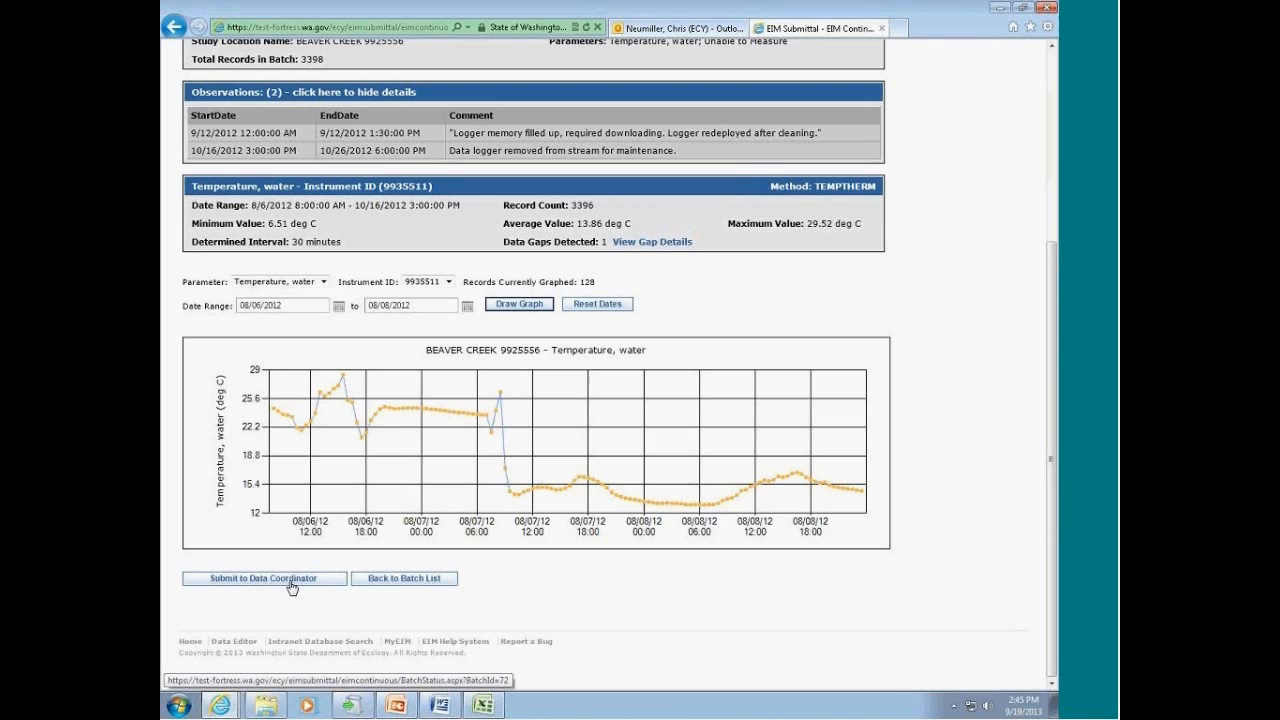
{"action": "scroll", "coordinate": [291, 587], "scroll_direction": "up", "scroll_amount": 3}
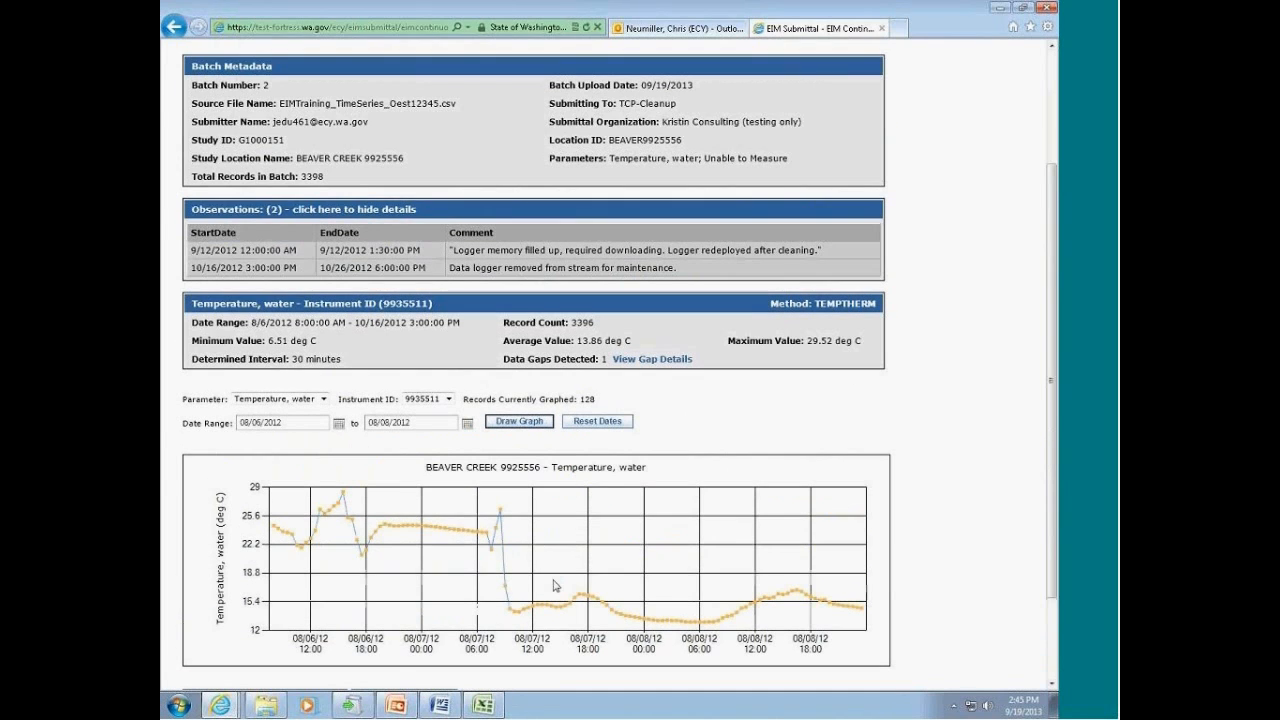
{"action": "scroll", "coordinate": [286, 580], "scroll_direction": "down", "scroll_amount": 3}
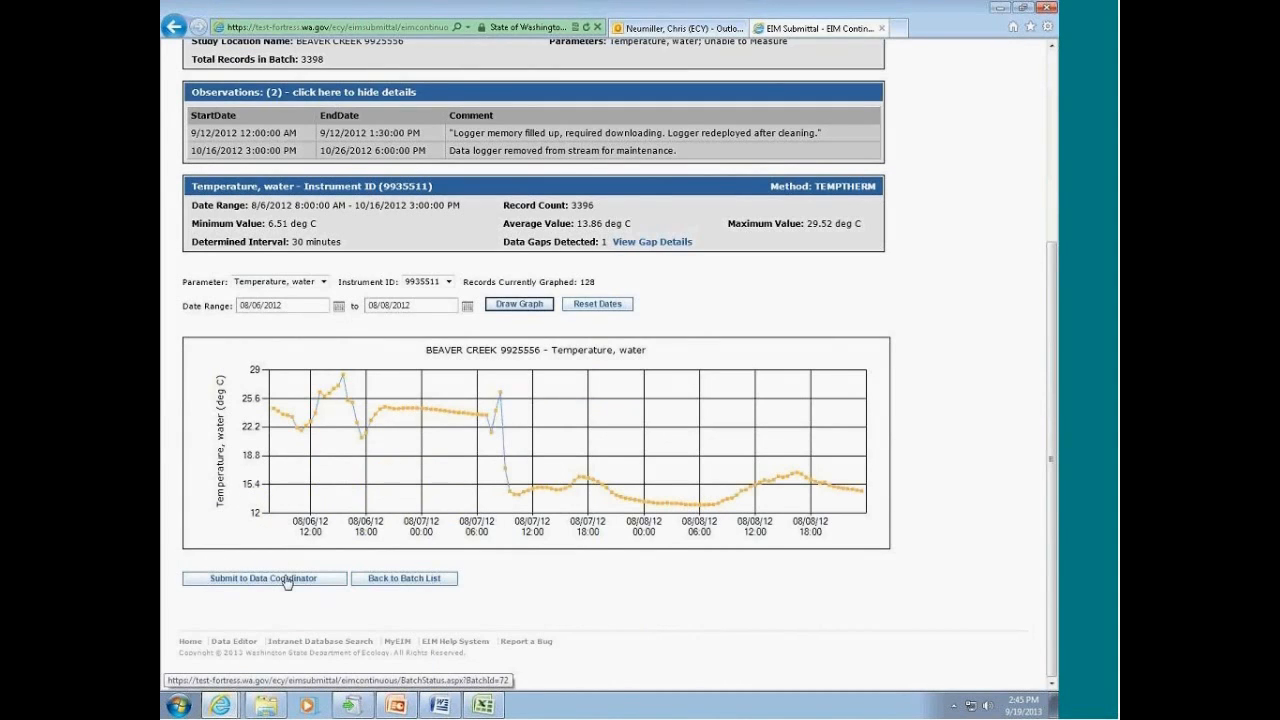
{"action": "left_click", "coordinate": [284, 580]}
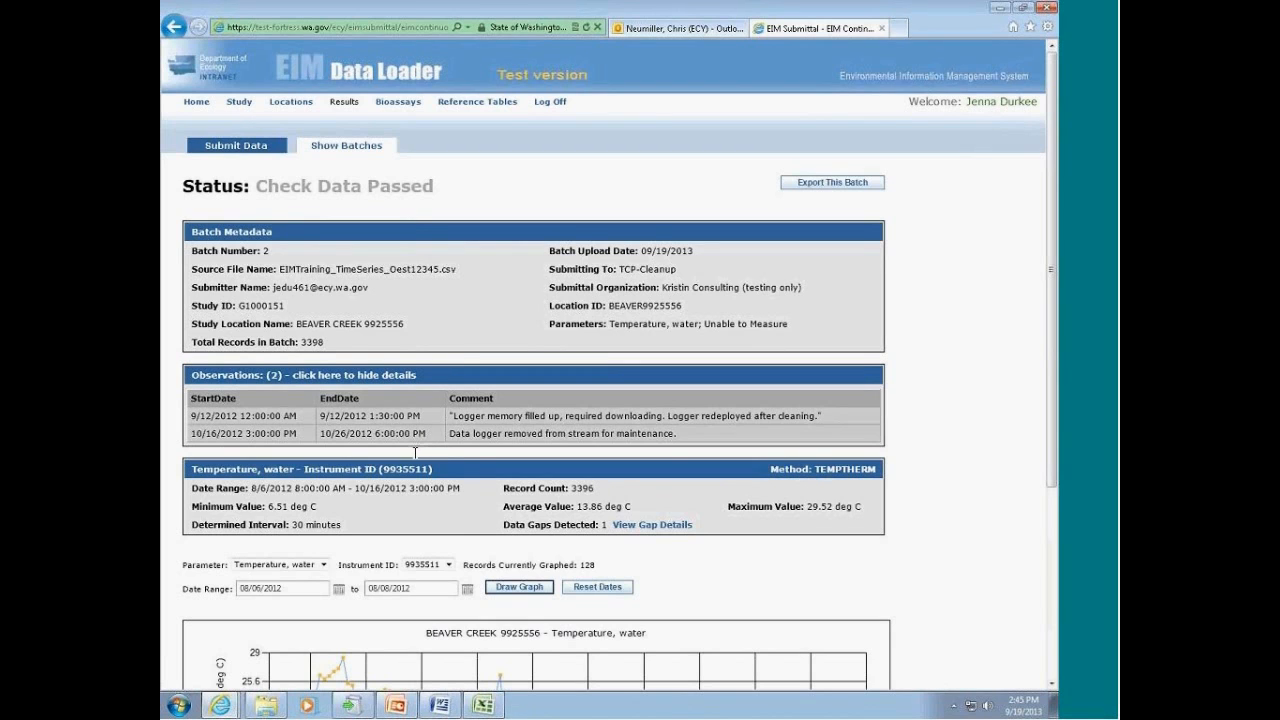
{"action": "scroll", "coordinate": [415, 452], "scroll_direction": "down", "scroll_amount": 3}
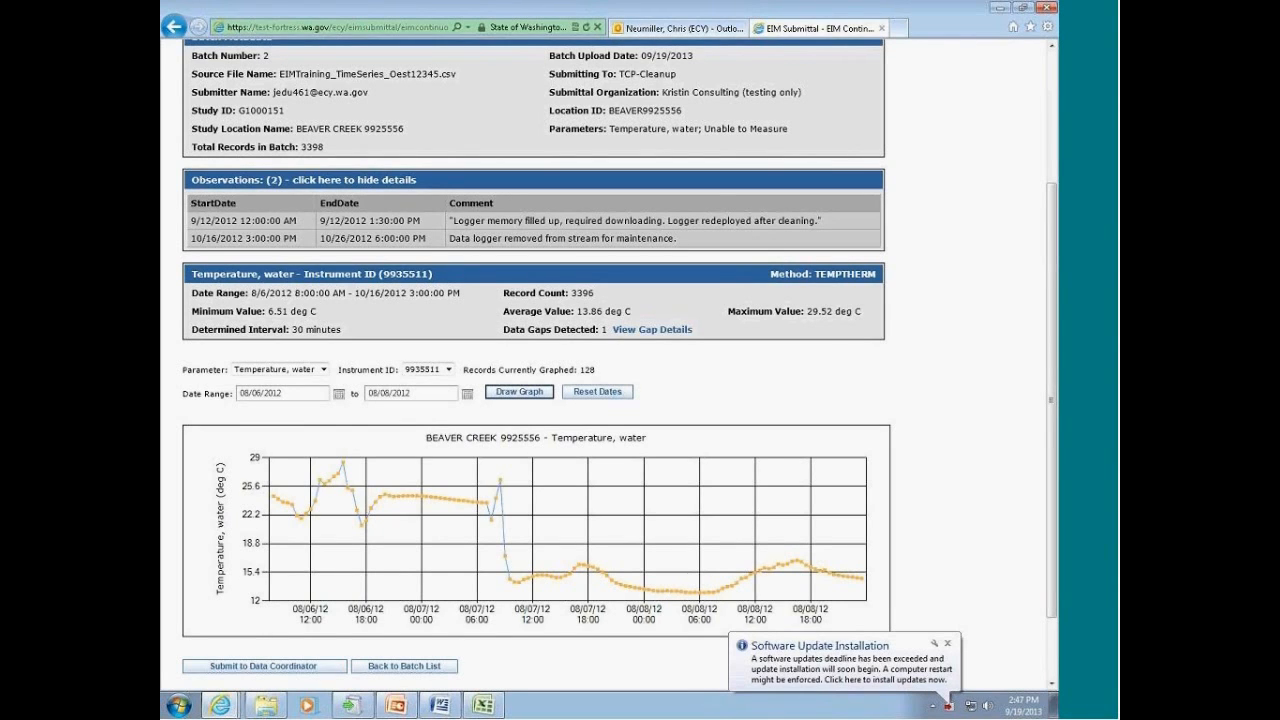
Step: Open the list of time series result batches and show its status legend
{"action": "scroll", "coordinate": [619, 325], "scroll_direction": "up", "scroll_amount": 3}
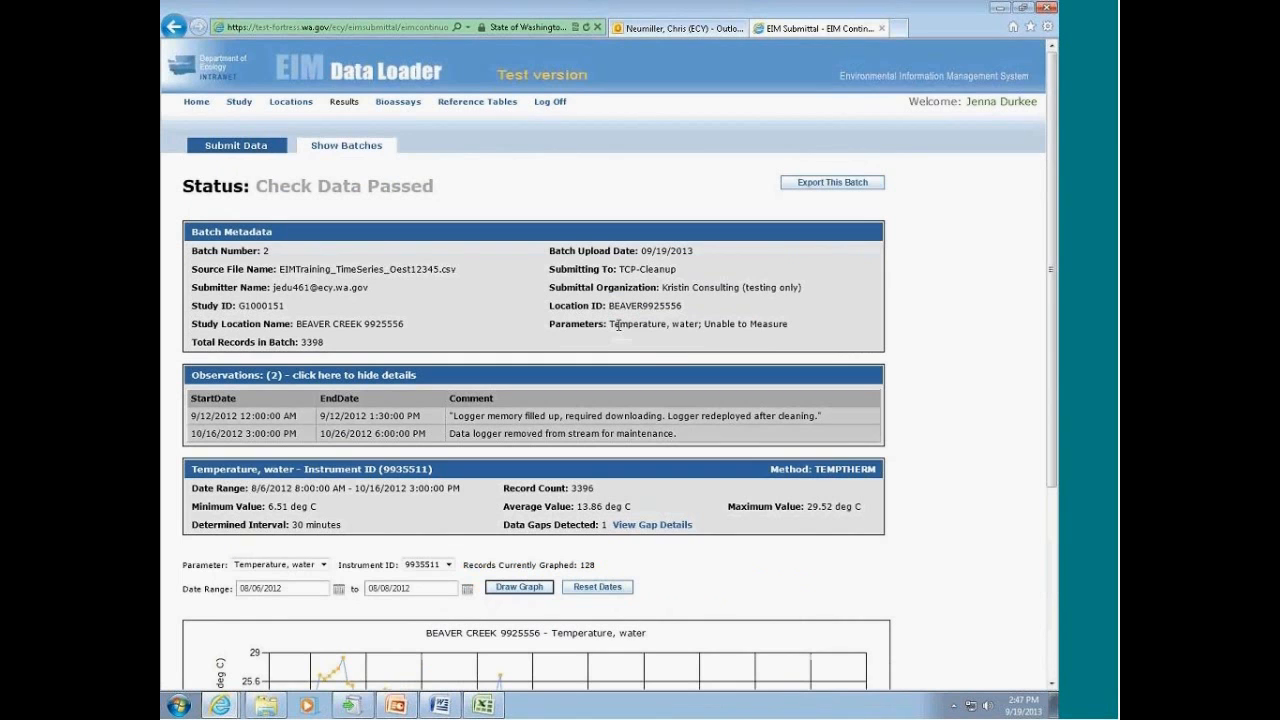
{"action": "left_click", "coordinate": [338, 147]}
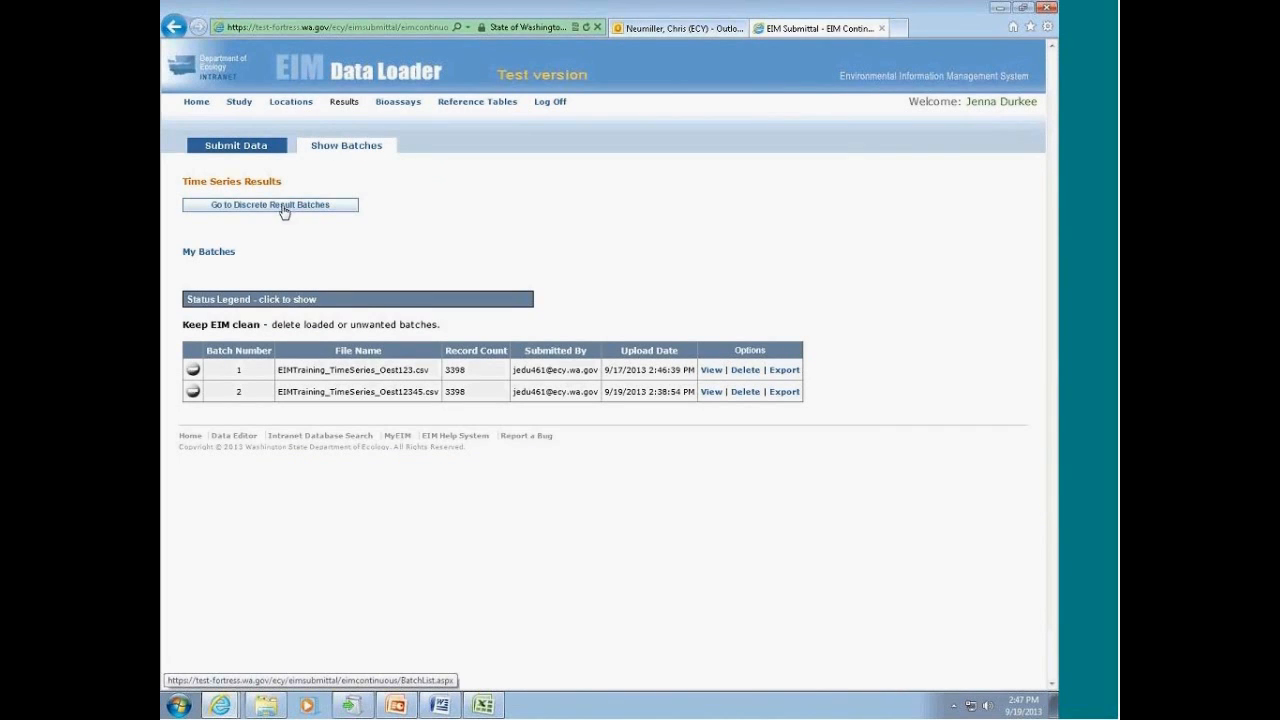
{"action": "left_click", "coordinate": [241, 303]}
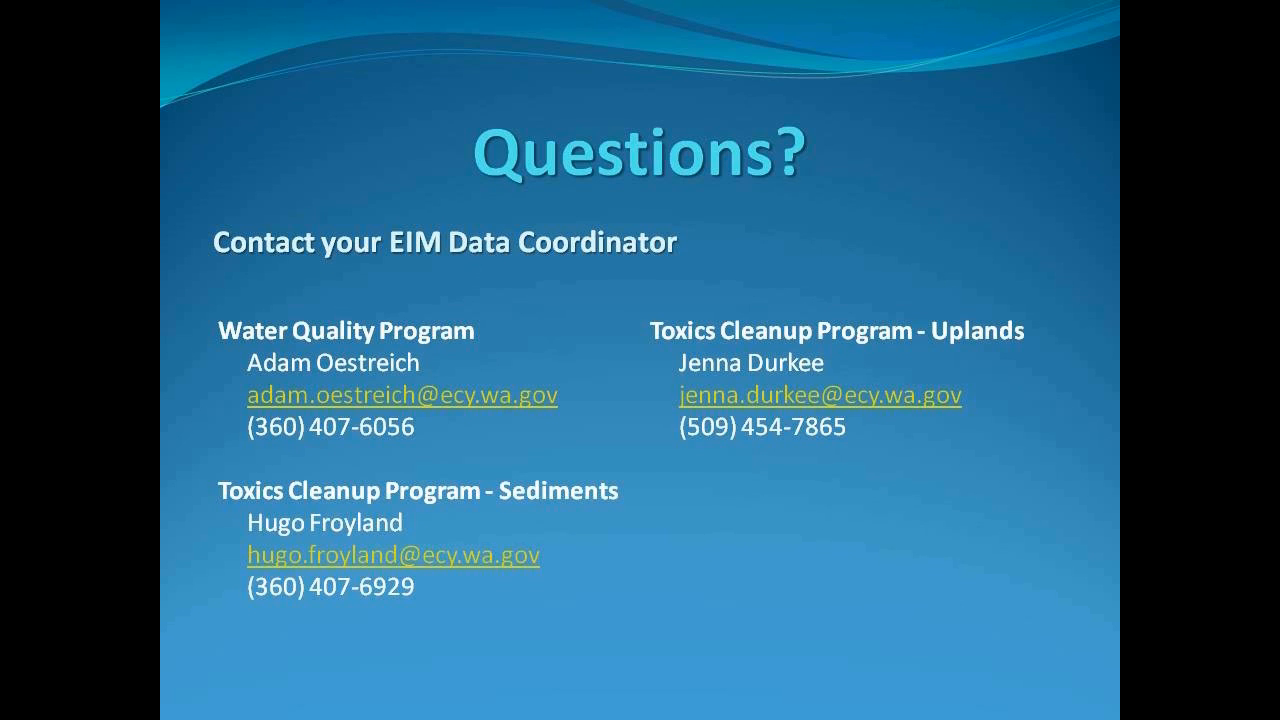
{"action": "key", "text": "Right"}
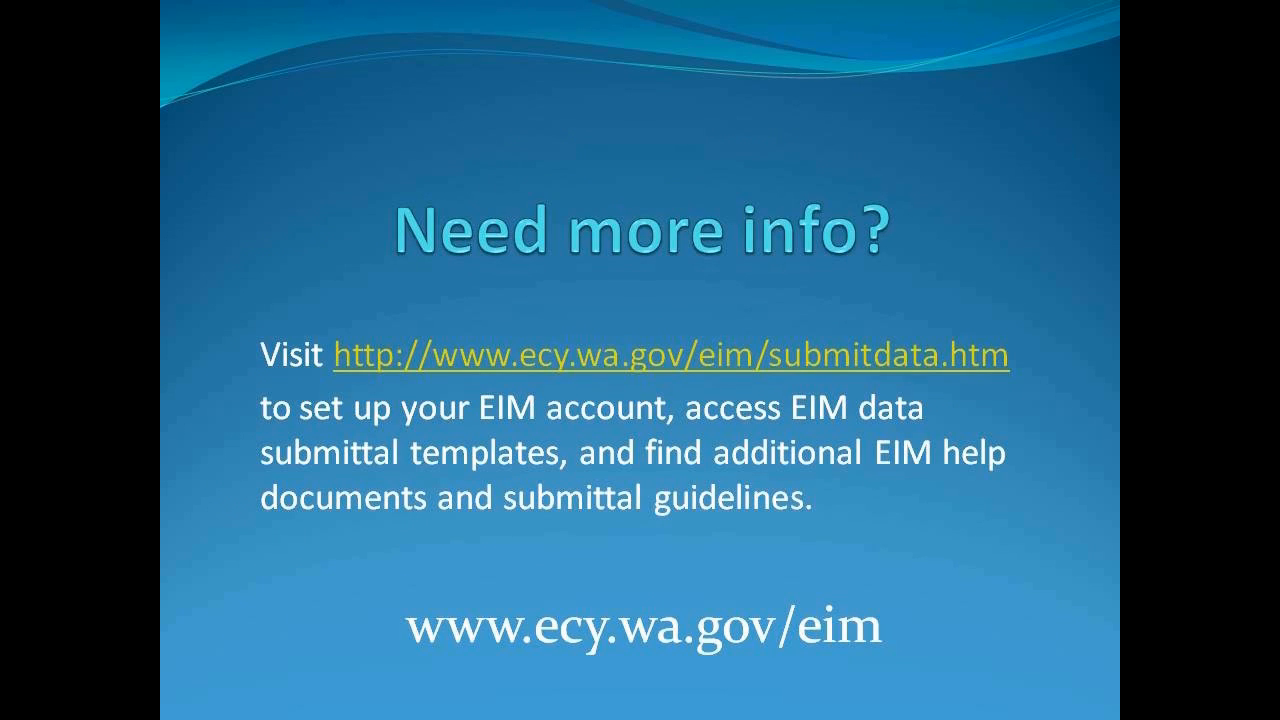
{"action": "key", "text": "Right"}
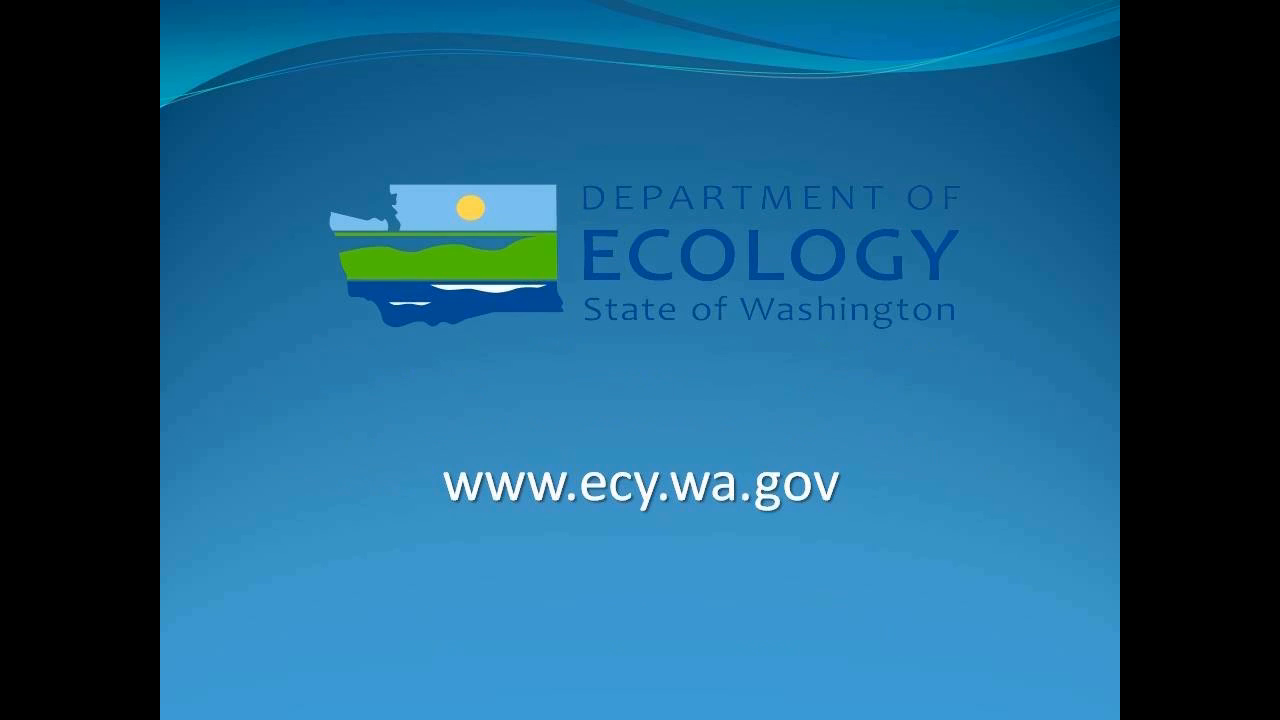